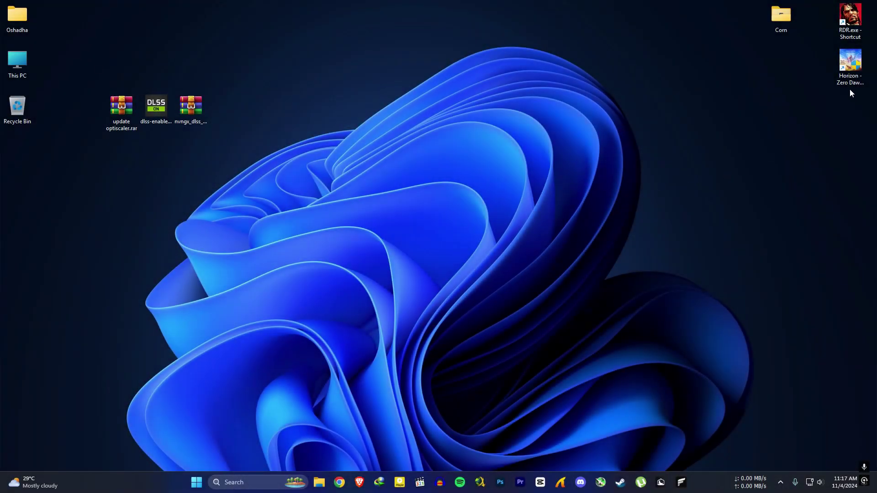
Open the file location of the Horizon Zero Dawn Remastered shortcut and launch the DLSS Enabler installer beside it
{"action": "right_click", "coordinate": [855, 78]}
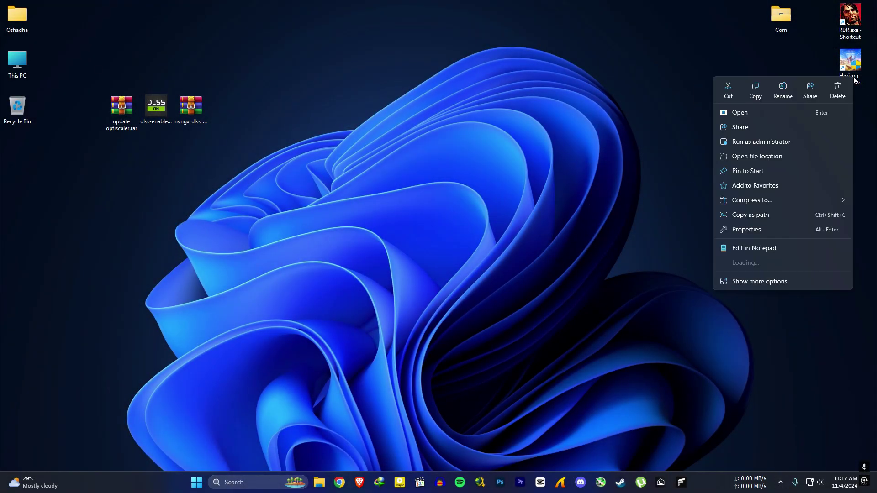
{"action": "left_click", "coordinate": [769, 157]}
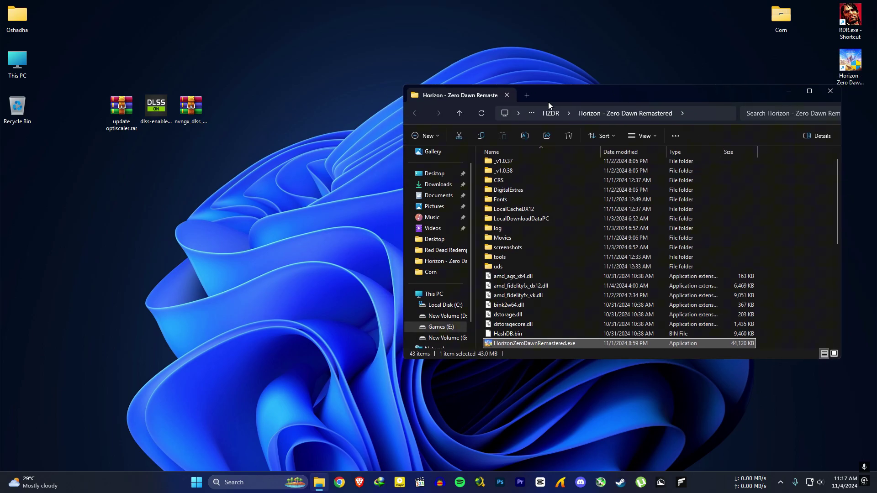
{"action": "double_click", "coordinate": [155, 111]}
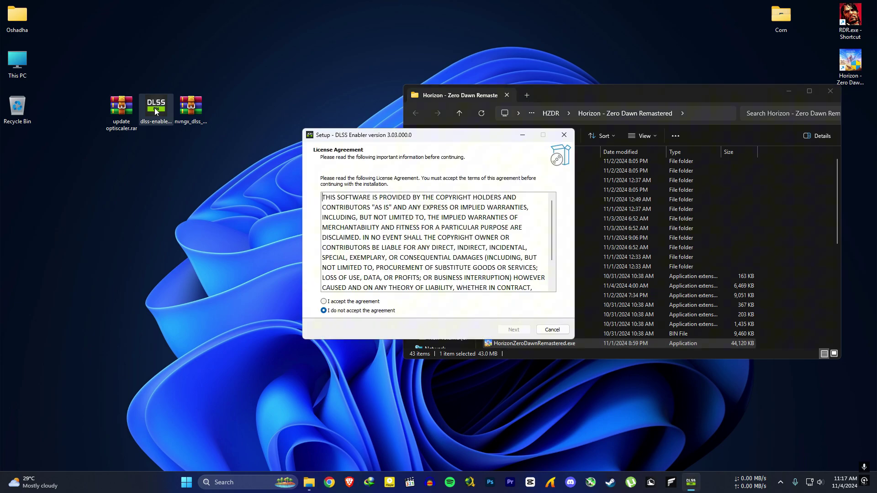
{"action": "left_click_drag", "start_coordinate": [389, 133], "coordinate": [186, 149]}
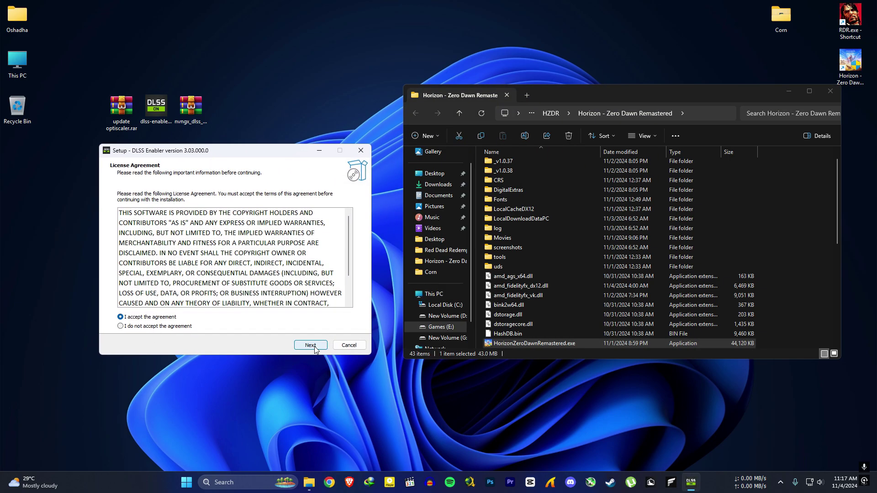
Accept the license agreement and set the installation folder to the copied game path E:\Games\HZDR\Horizon - Zero Dawn Remastered
{"action": "left_click", "coordinate": [315, 349]}
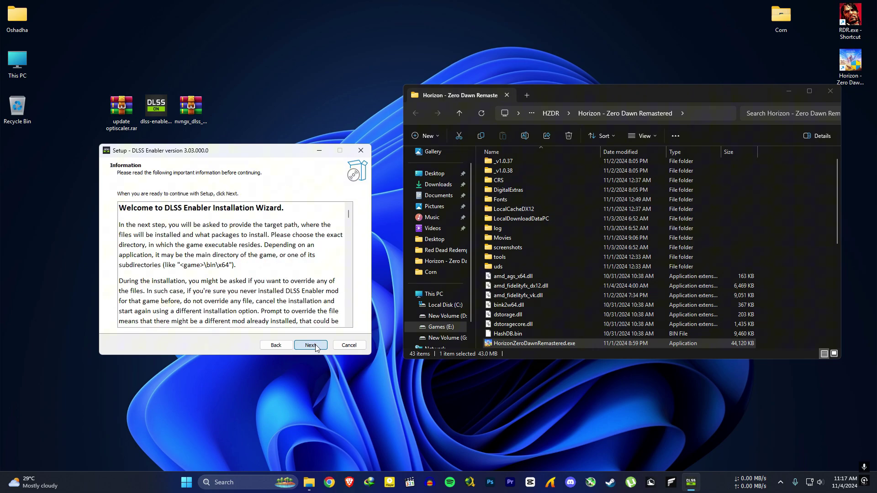
{"action": "left_click", "coordinate": [315, 348]}
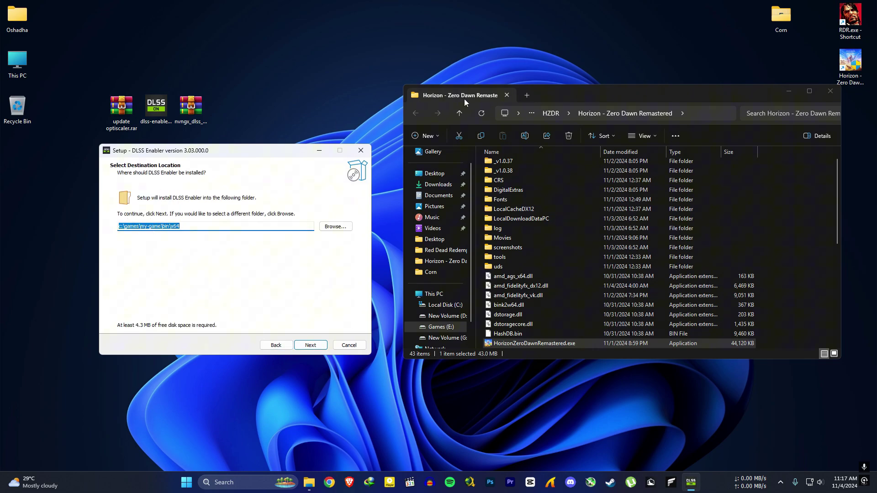
{"action": "left_click", "coordinate": [626, 85]}
{"action": "left_click", "coordinate": [695, 115]}
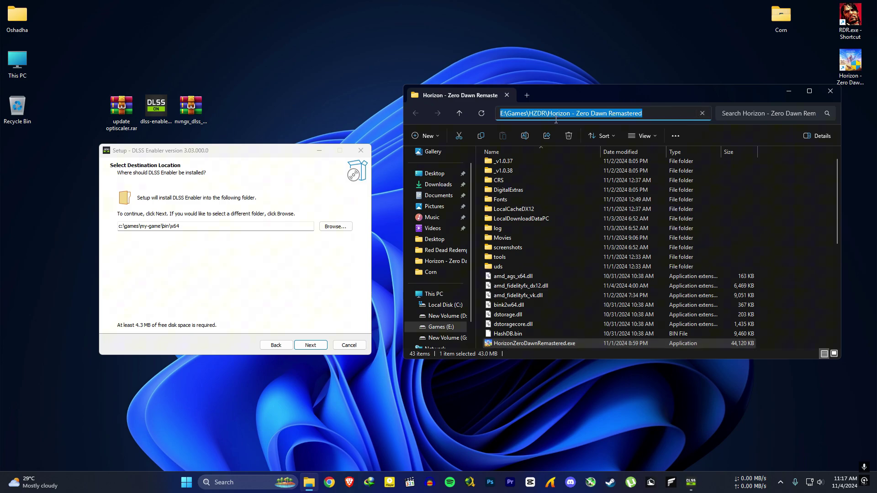
{"action": "right_click", "coordinate": [581, 115]}
{"action": "left_click", "coordinate": [607, 140]}
{"action": "left_click", "coordinate": [200, 225]}
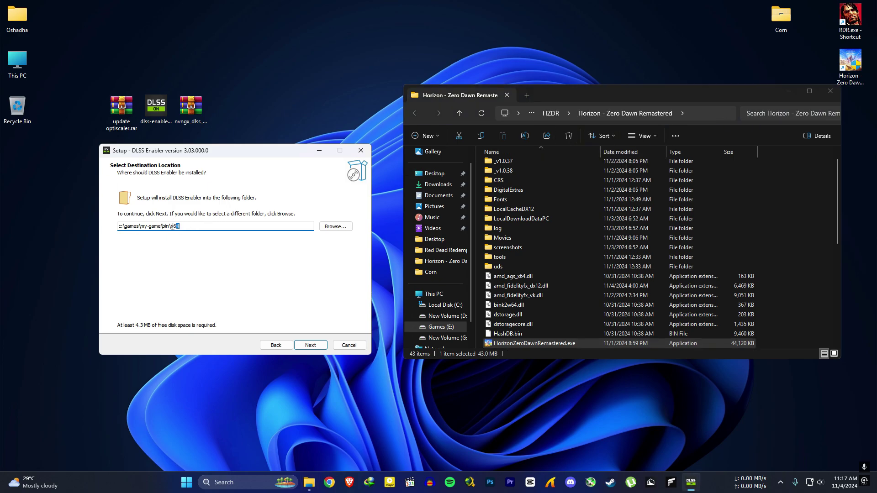
{"action": "right_click", "coordinate": [135, 225]}
{"action": "left_click", "coordinate": [150, 265]}
{"action": "left_click", "coordinate": [319, 348]}
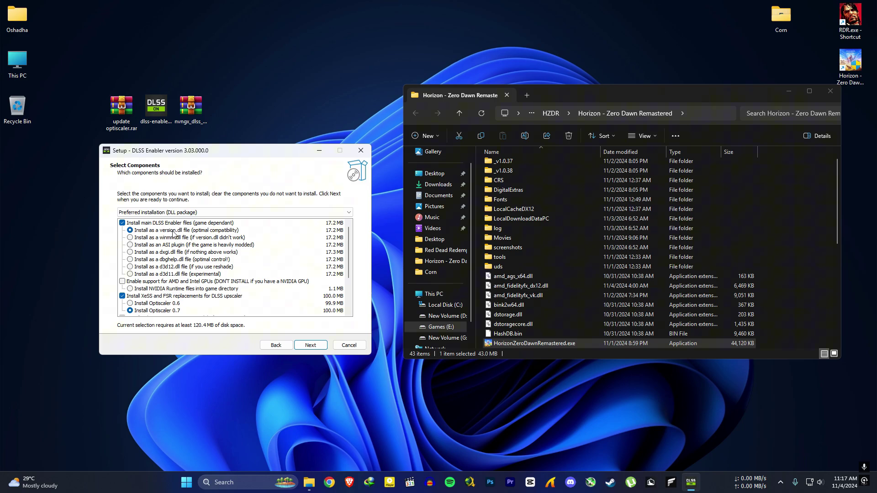
Choose Optiscaler 0.6 and the .reg files for driver signature checks, with AMD and Intel GPU support excluded
{"action": "left_click", "coordinate": [130, 304]}
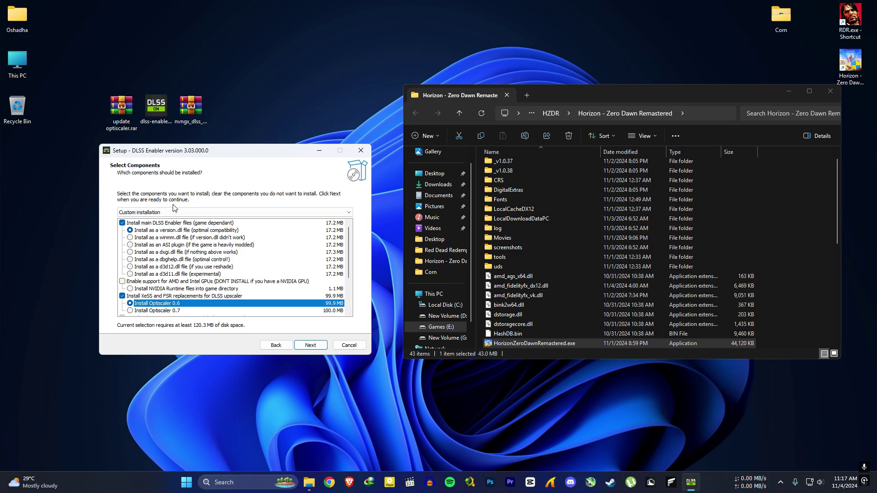
{"action": "left_click", "coordinate": [136, 282]}
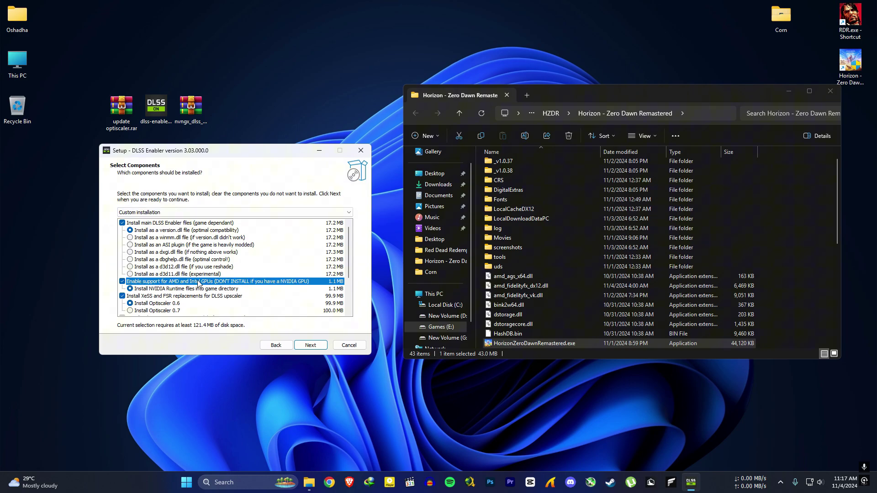
{"action": "scroll", "coordinate": [198, 283], "scroll_direction": "down", "scroll_amount": 3}
{"action": "left_click", "coordinate": [130, 303]}
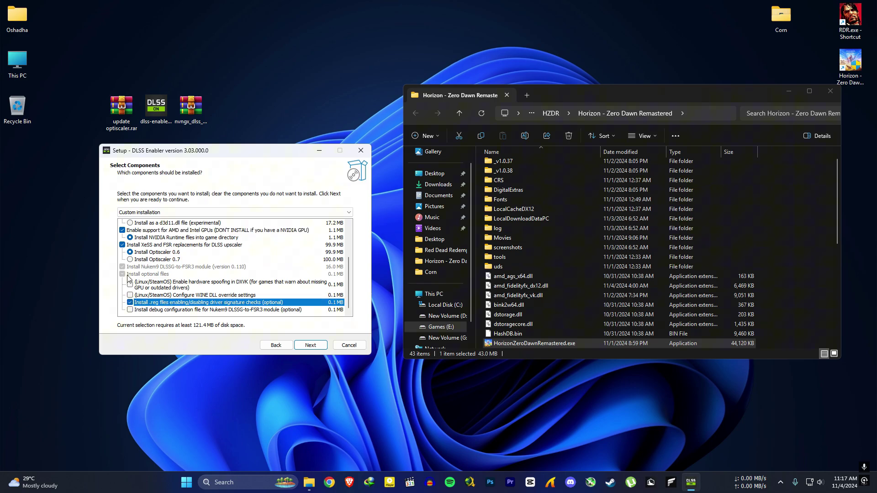
{"action": "left_click", "coordinate": [122, 230]}
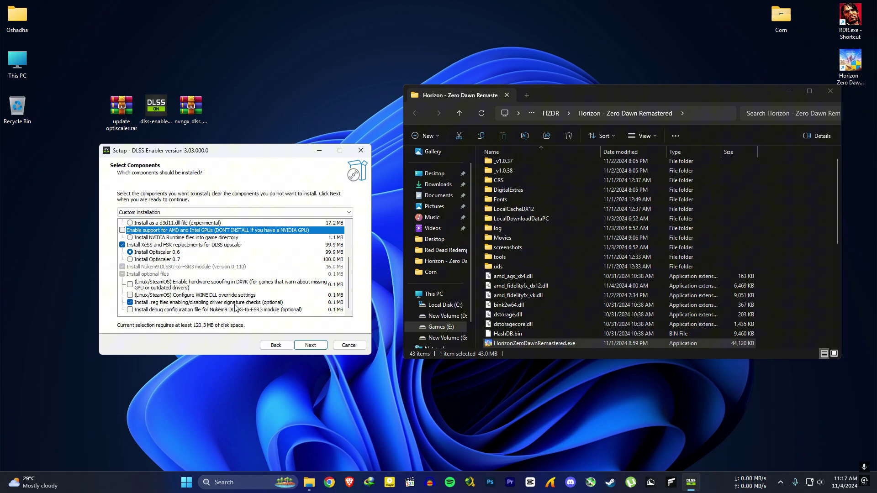
Install DLSS Enabler with the chosen components and finish the setup wizard
{"action": "left_click", "coordinate": [311, 346]}
{"action": "left_click", "coordinate": [311, 346]}
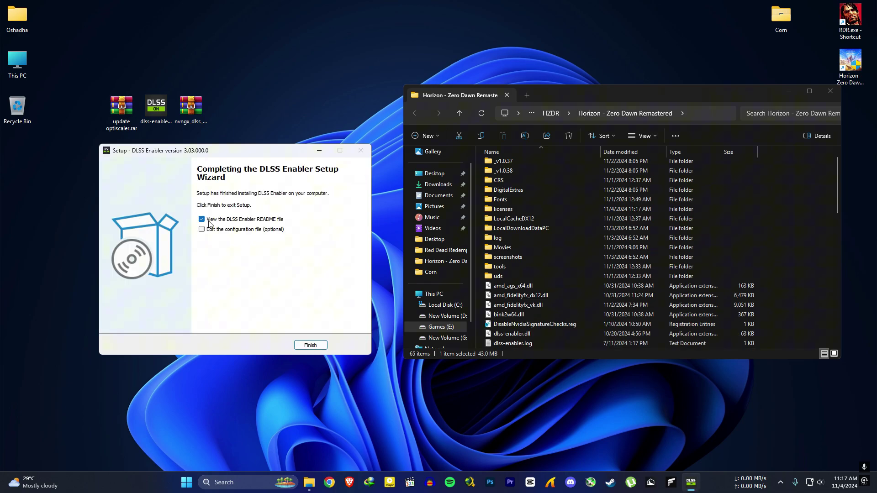
{"action": "left_click", "coordinate": [322, 350]}
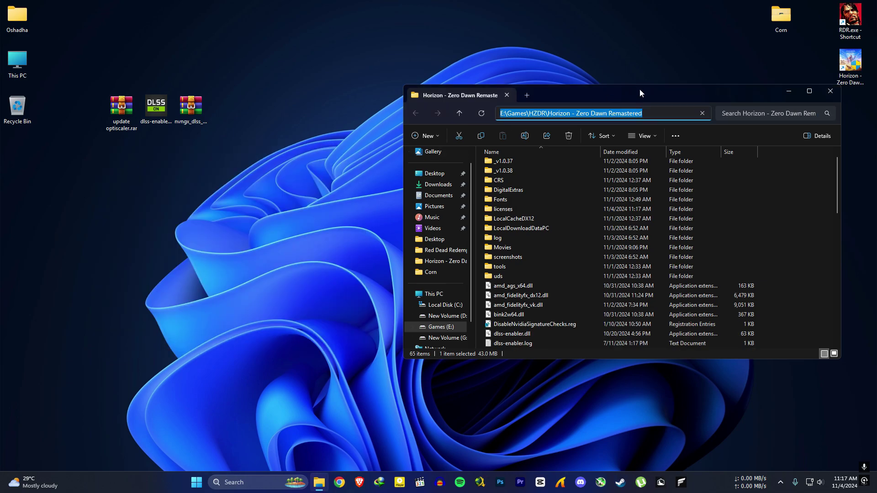
Run DisableNvidiaSignatureChecks.reg from the game folder and answer its confirmation prompts
{"action": "left_click_drag", "start_coordinate": [640, 89], "coordinate": [478, 120]}
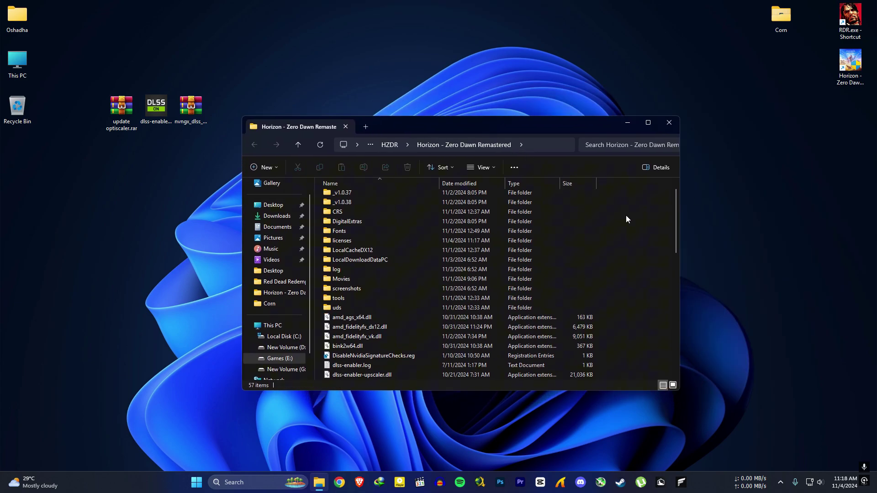
{"action": "scroll", "coordinate": [544, 267], "scroll_direction": "down", "scroll_amount": 2}
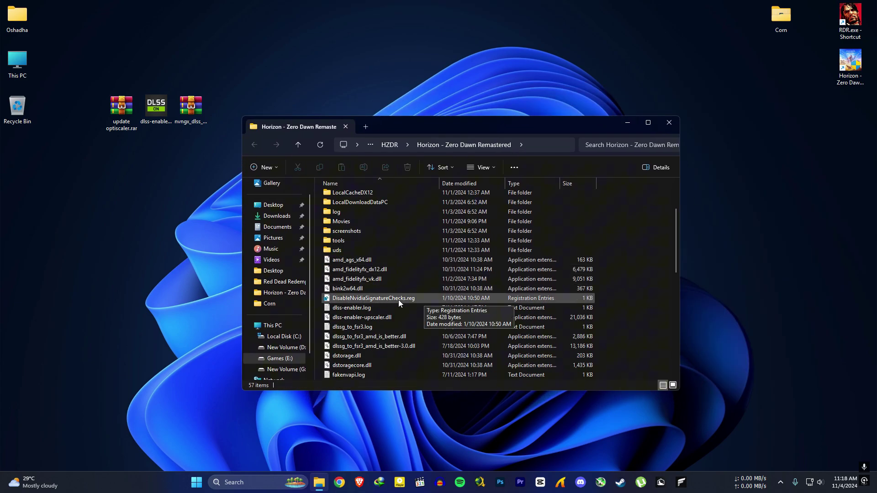
{"action": "left_click", "coordinate": [338, 297]}
{"action": "double_click", "coordinate": [440, 299]}
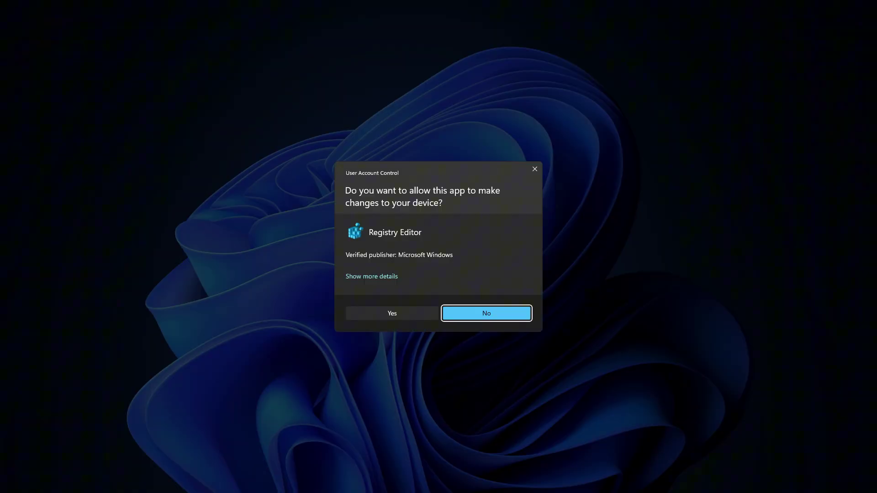
{"action": "left_click", "coordinate": [484, 314]}
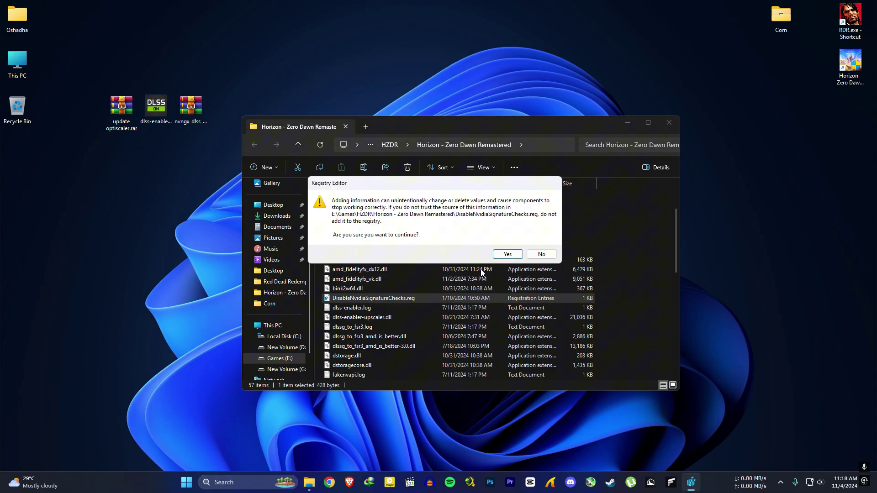
{"action": "left_click", "coordinate": [541, 254]}
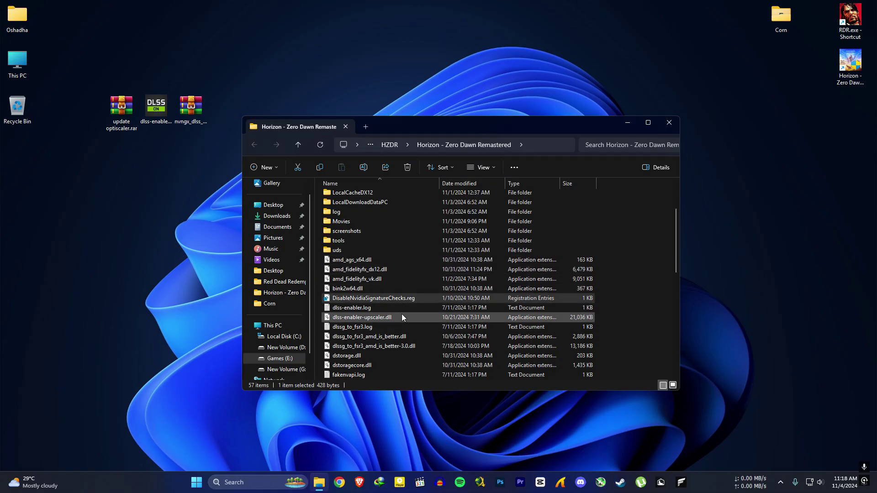
Find nvngx.ini in the game folder and open it for editing
{"action": "scroll", "coordinate": [403, 314], "scroll_direction": "down", "scroll_amount": 2}
{"action": "scroll", "coordinate": [415, 316], "scroll_direction": "down", "scroll_amount": 2}
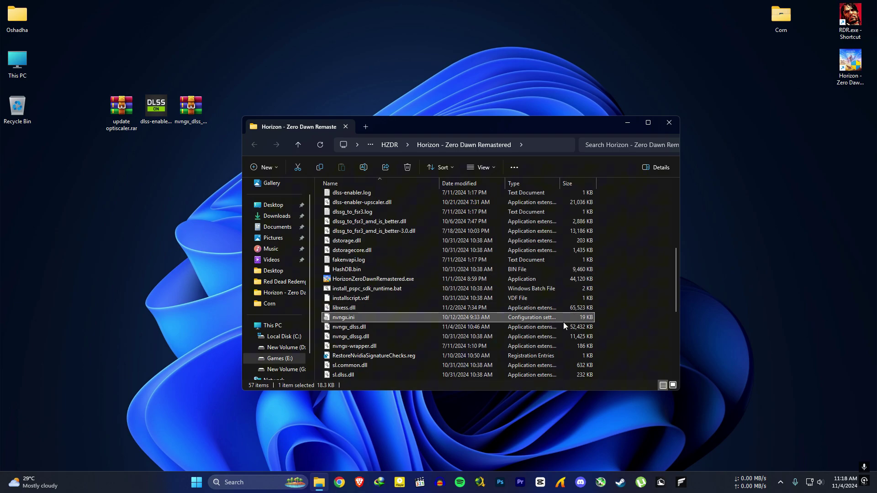
{"action": "left_click", "coordinate": [419, 279]}
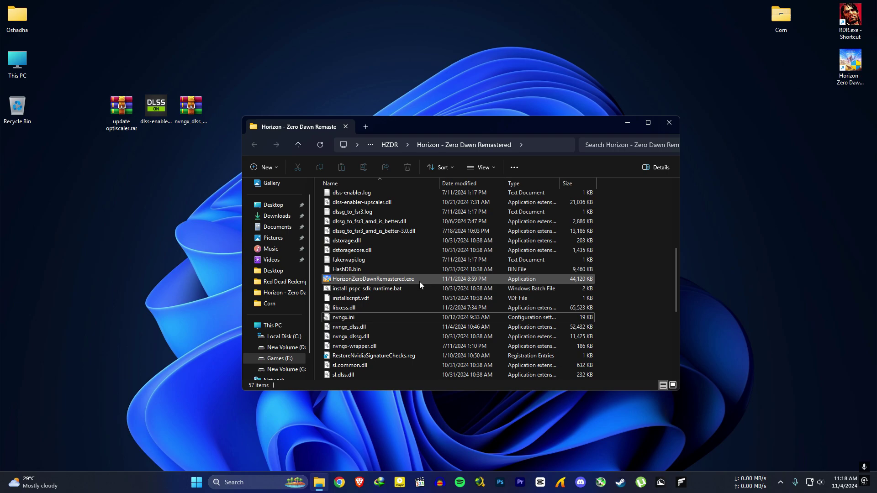
{"action": "left_click", "coordinate": [365, 316]}
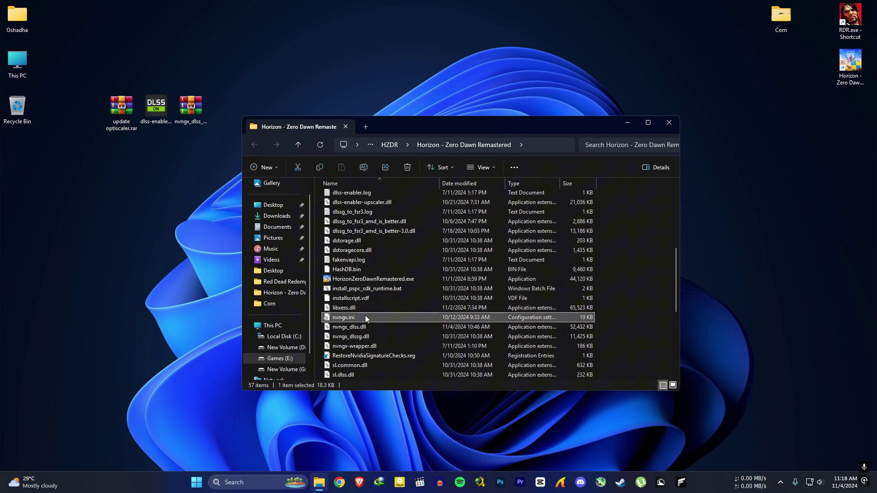
{"action": "double_click", "coordinate": [418, 320]}
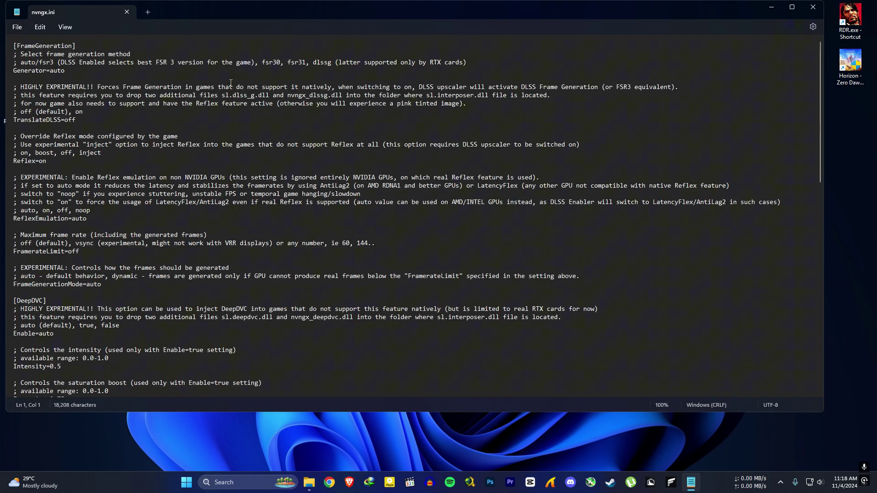
Select the UseFGSwapChain line in the FrameGen section, then save and close nvngx.ini
{"action": "left_click_drag", "start_coordinate": [201, 12], "coordinate": [254, 19]}
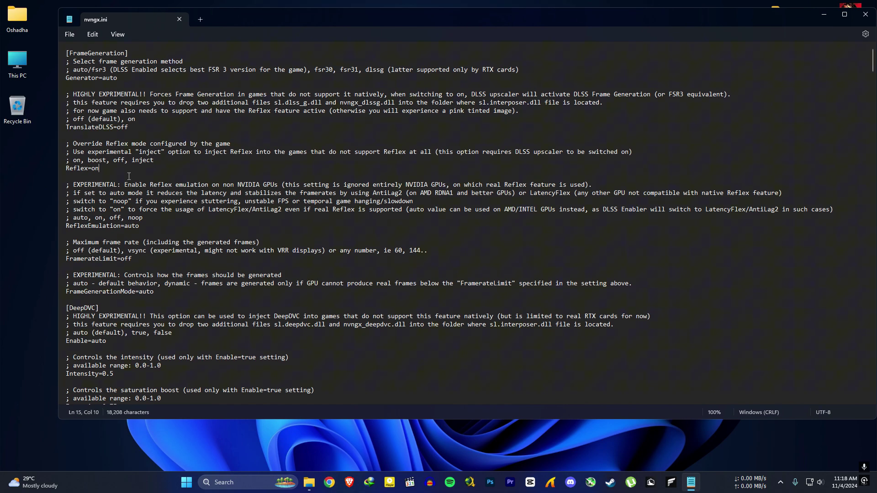
{"action": "scroll", "coordinate": [129, 182], "scroll_direction": "down", "scroll_amount": 20}
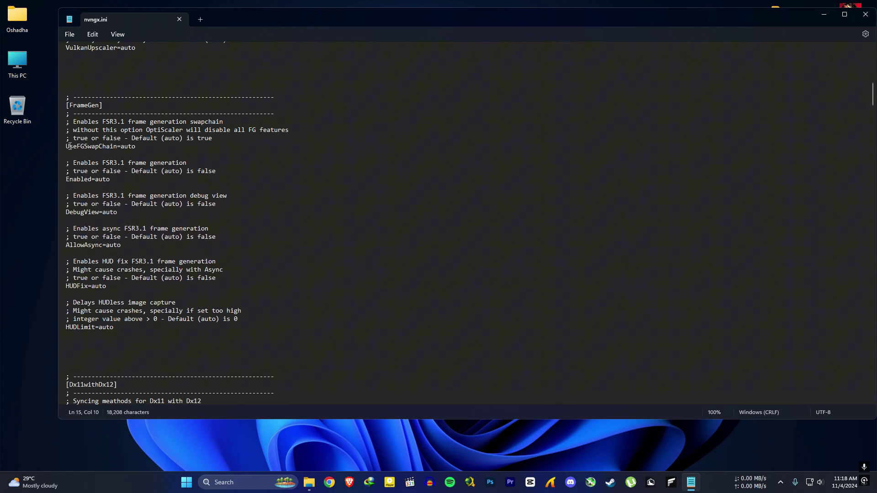
{"action": "left_click_drag", "start_coordinate": [67, 146], "coordinate": [136, 149]}
{"action": "left_click", "coordinate": [70, 34]}
{"action": "left_click", "coordinate": [80, 92]}
{"action": "left_click", "coordinate": [866, 15]}
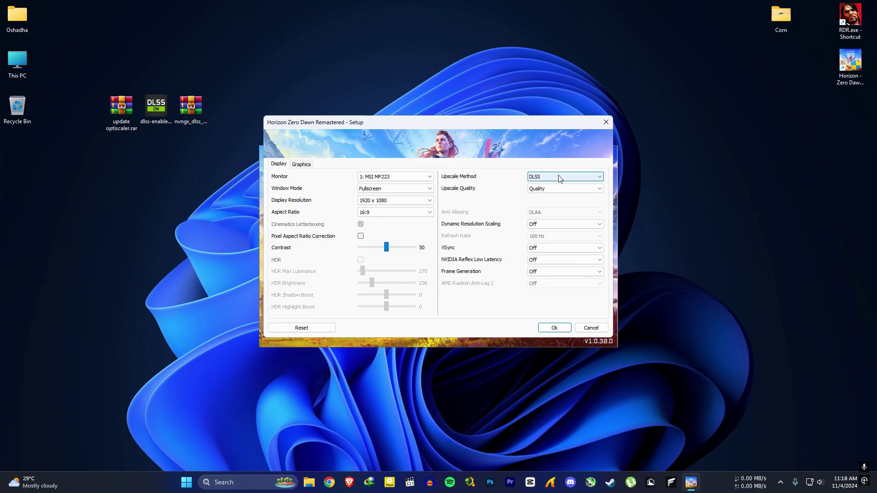
Set Upscale Method to DLSS and Frame Generation to Off in the launcher's display settings, and start the game
{"action": "left_click", "coordinate": [561, 178]}
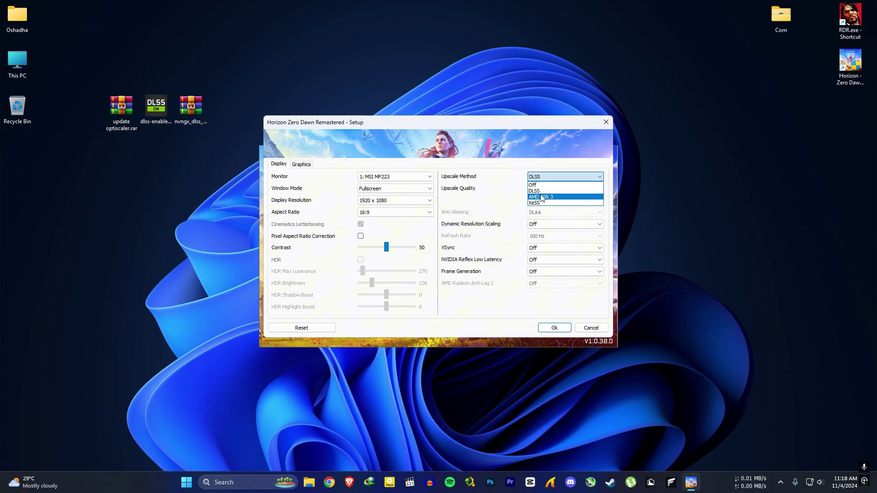
{"action": "left_click", "coordinate": [537, 192]}
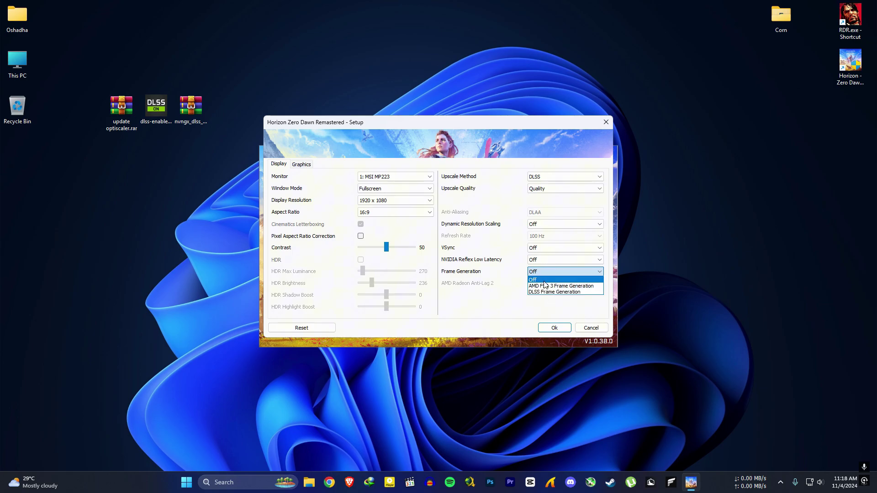
{"action": "left_click", "coordinate": [543, 280]}
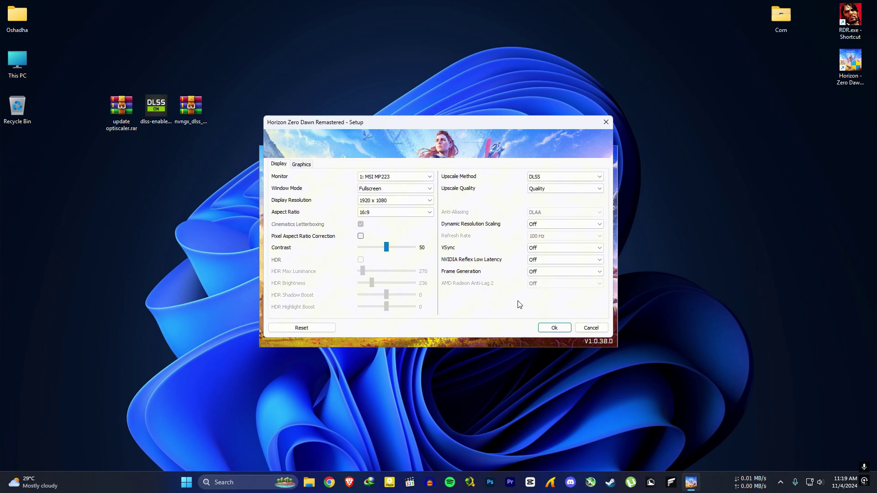
{"action": "left_click", "coordinate": [555, 328]}
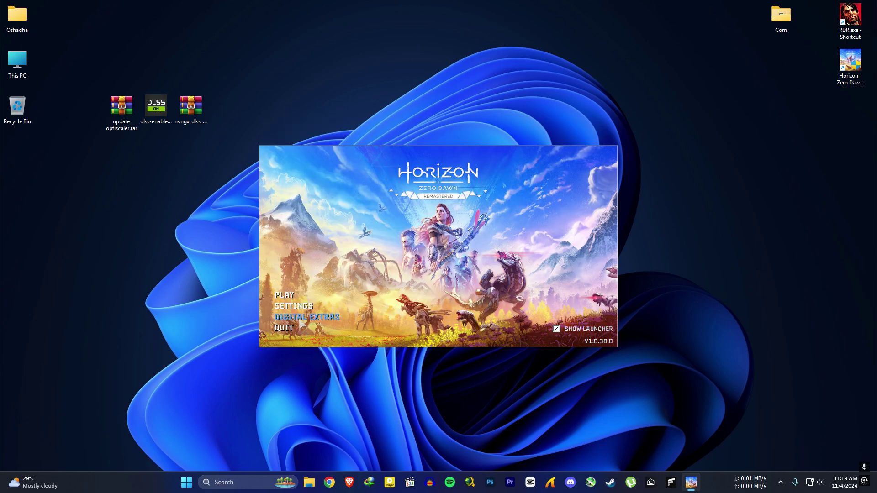
{"action": "left_click", "coordinate": [288, 295]}
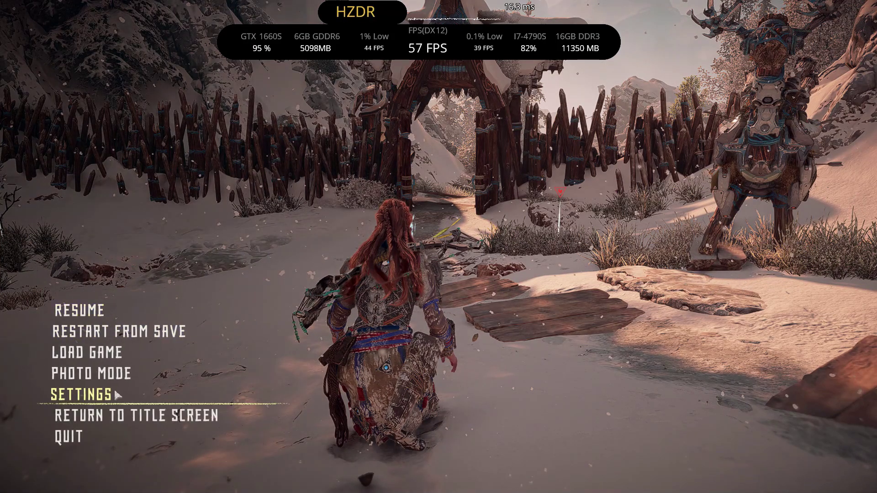
Set Frame Generation to DLSS Frame Generation in the game's display settings, apply and keep the change, and resume playing
{"action": "left_click", "coordinate": [273, 394]}
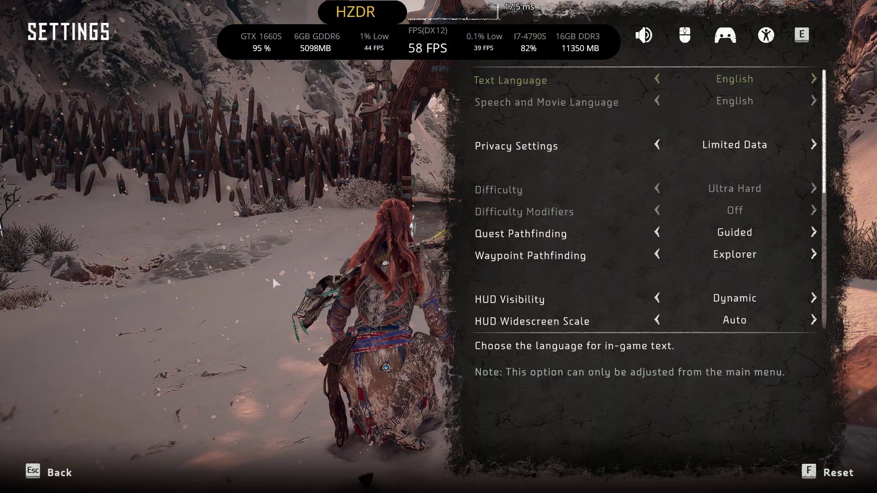
{"action": "key", "text": "F12"}
{"action": "left_click", "coordinate": [561, 39]}
{"action": "scroll", "coordinate": [735, 249], "scroll_direction": "down", "scroll_amount": 4}
{"action": "left_click", "coordinate": [814, 322]}
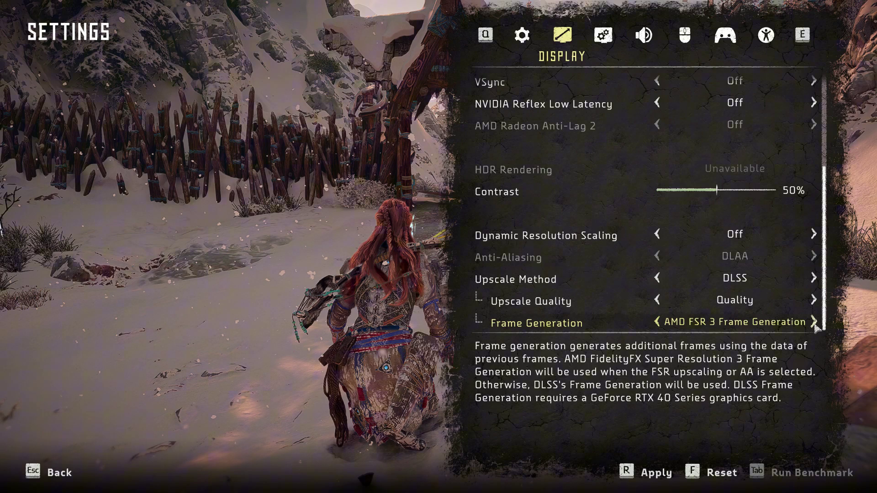
{"action": "left_click", "coordinate": [814, 322]}
{"action": "left_click", "coordinate": [661, 477]}
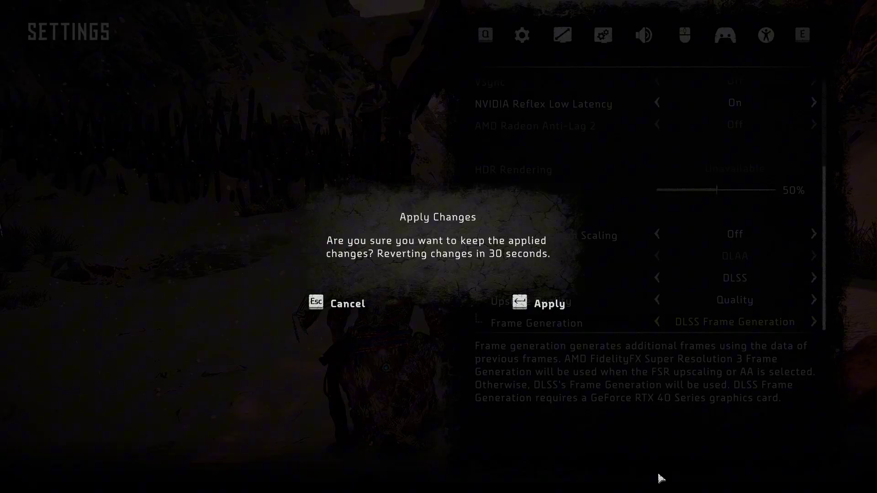
{"action": "left_click", "coordinate": [530, 305]}
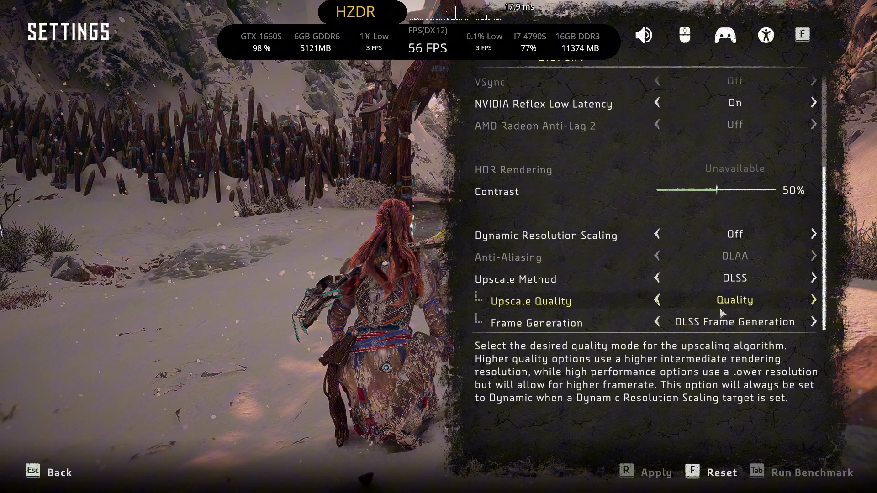
{"action": "key", "text": "Escape"}
{"action": "key", "text": "Escape"}
Run through the wooden gate and along the snowy path, turning the camera to judge how smooth DLSS Frame Generation is
{"action": "key", "text": "w"}
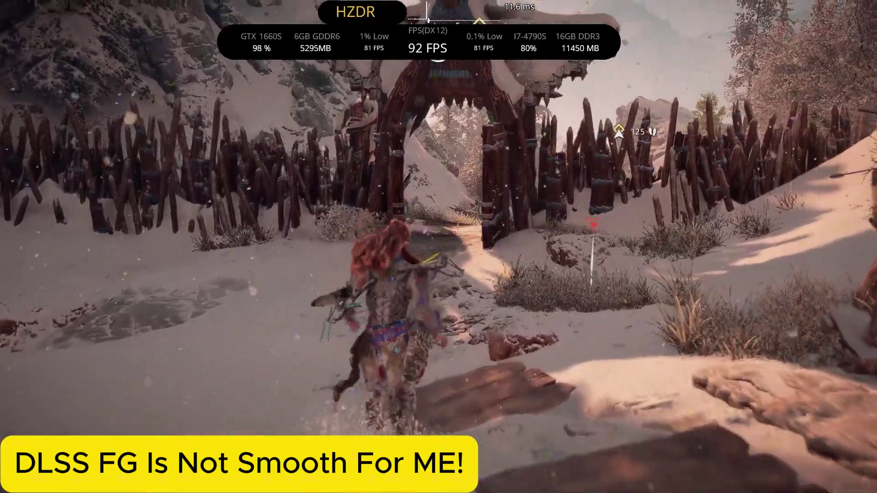
{"action": "key", "text": "w"}
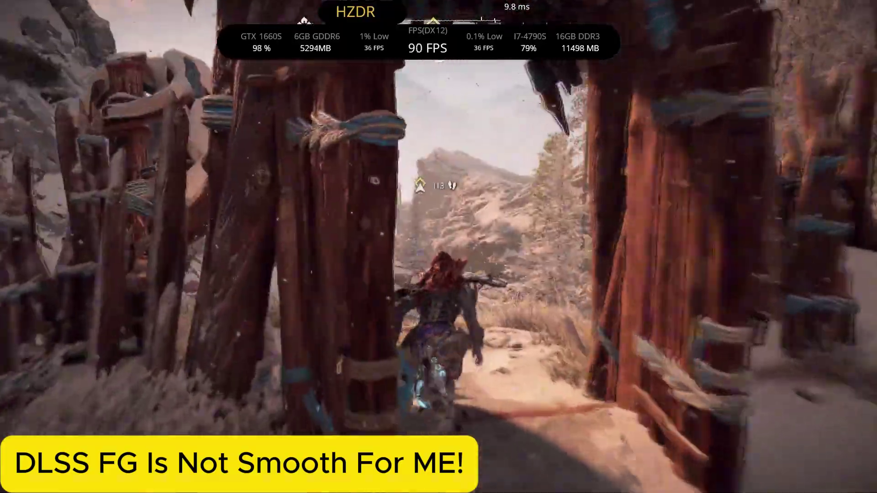
{"action": "key", "text": "w"}
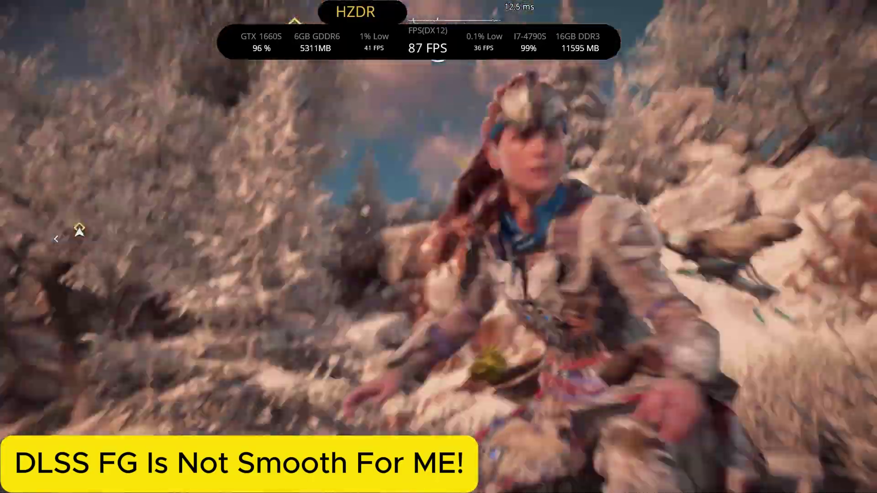
{"action": "key", "text": "a"}
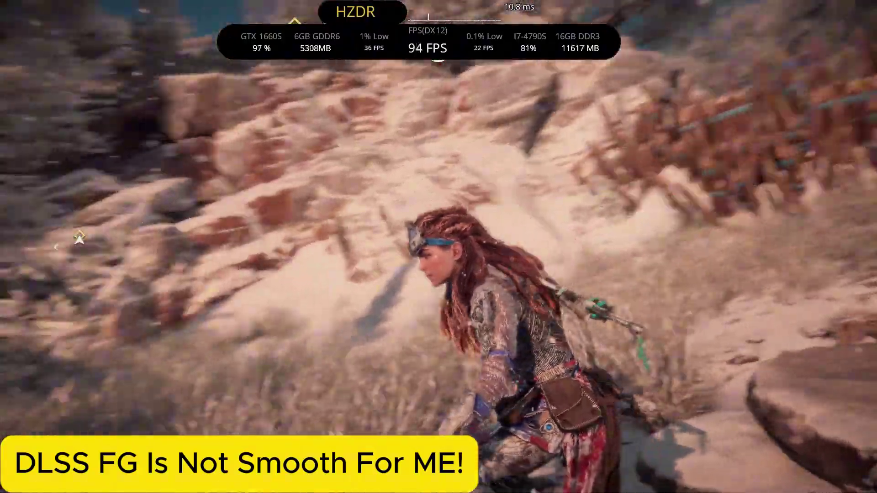
{"action": "key", "text": "w"}
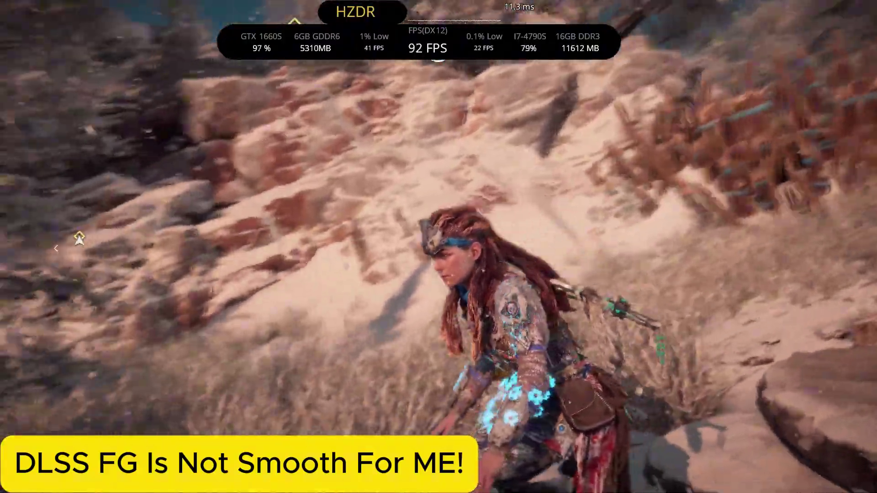
{"action": "key", "text": "w"}
{"action": "key", "text": "w"}
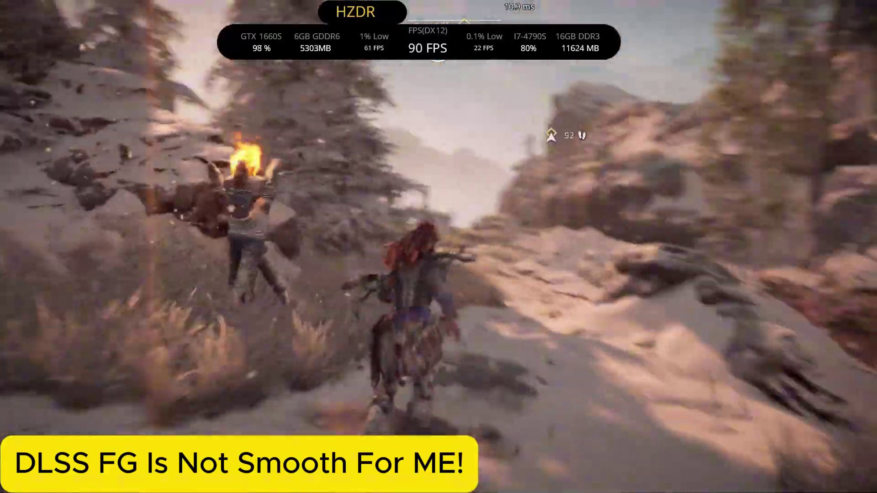
{"action": "key", "text": "w"}
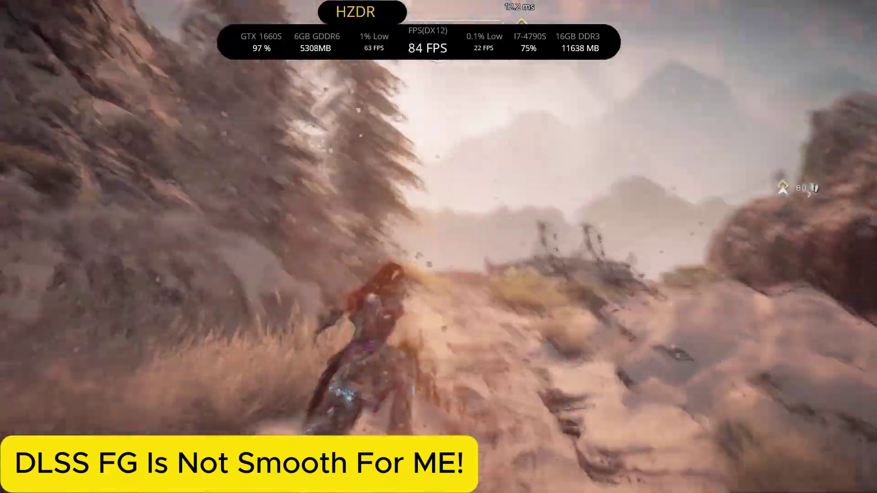
{"action": "key", "text": "w"}
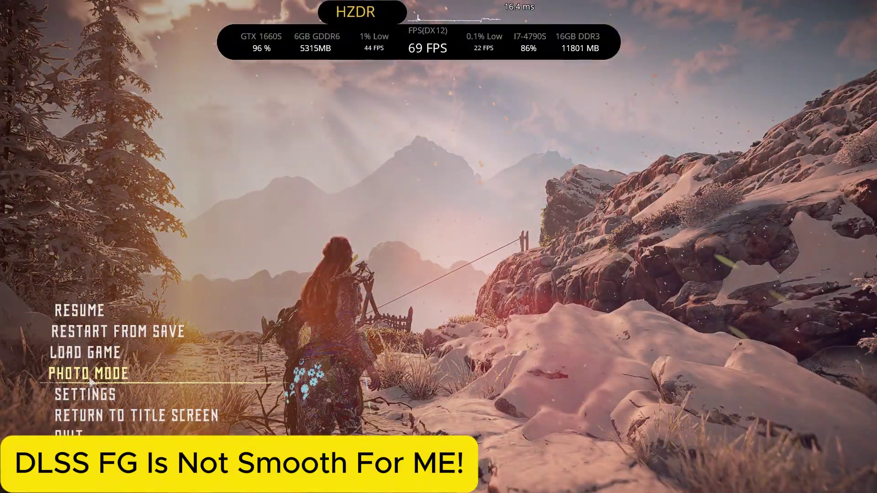
Change Frame Generation to AMD FSR 3 Frame Generation in the display settings, apply and keep it, and return to the game
{"action": "left_click", "coordinate": [87, 394]}
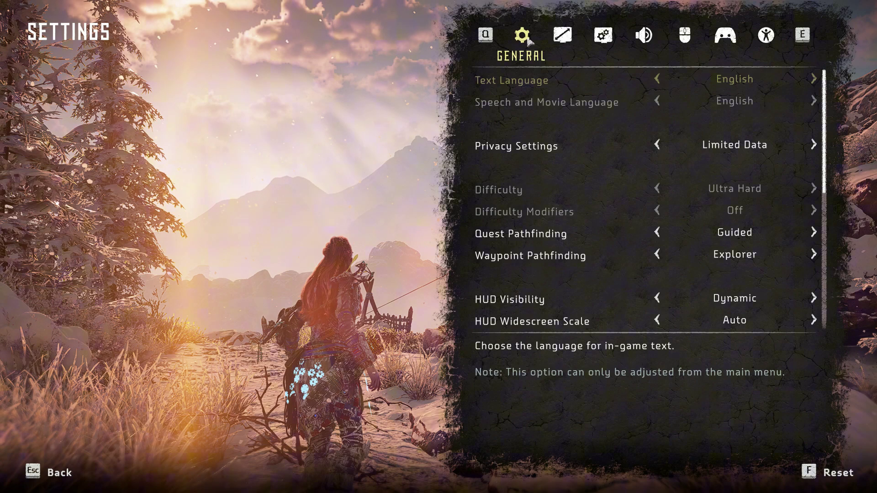
{"action": "left_click", "coordinate": [563, 34]}
{"action": "scroll", "coordinate": [749, 256], "scroll_direction": "down", "scroll_amount": 5}
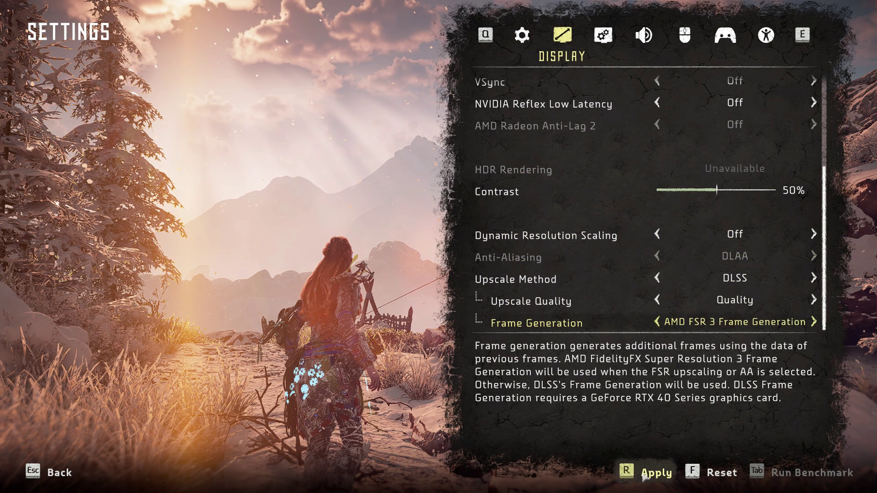
{"action": "key", "text": "r"}
{"action": "left_click", "coordinate": [528, 307]}
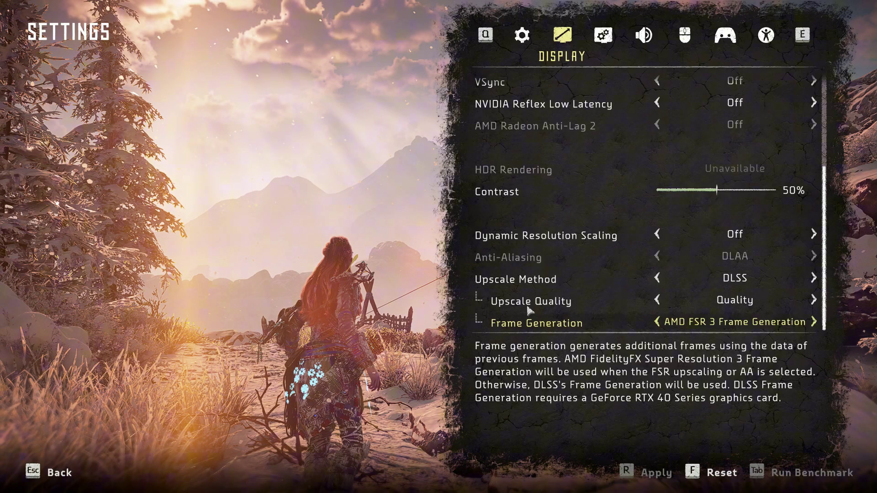
{"action": "key", "text": "Escape"}
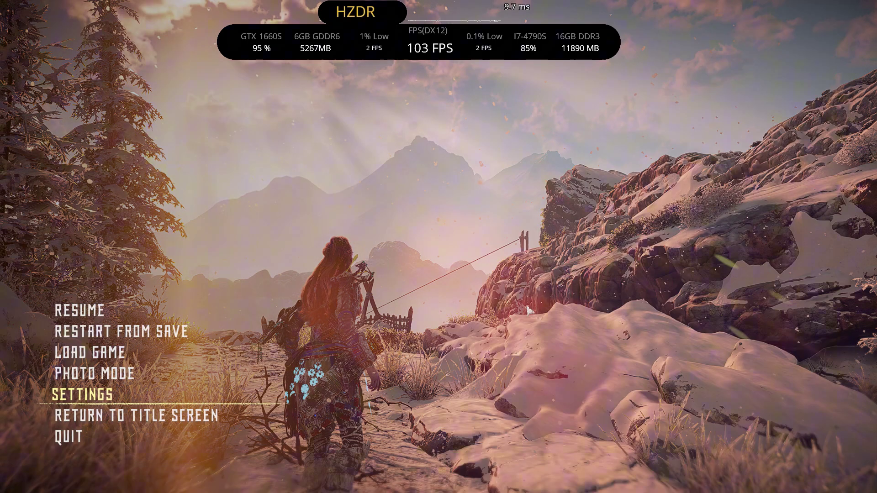
{"action": "key", "text": "Escape"}
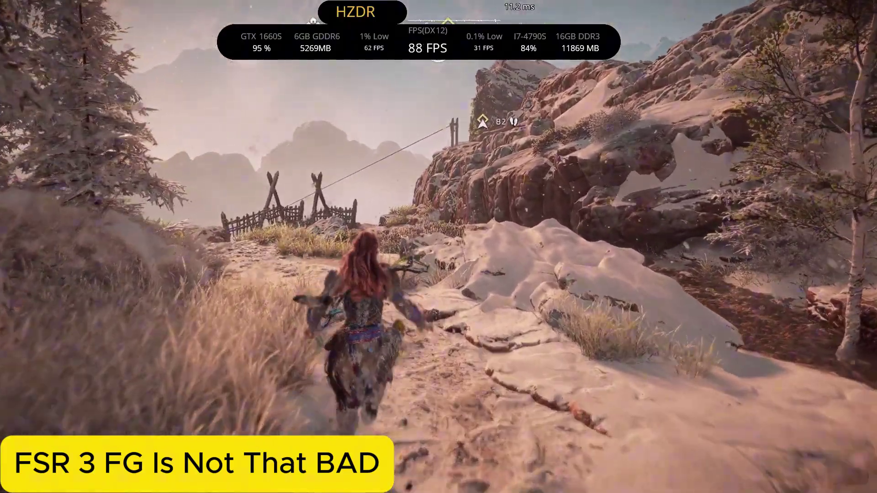
Open the OptiScaler overlay in the game, select FSR 3.X as the upscaler and apply it
{"action": "key", "text": "Insert"}
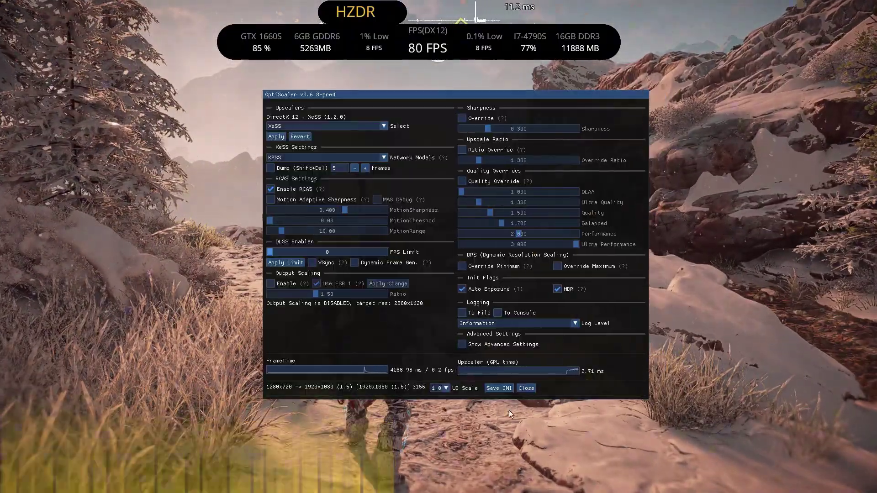
{"action": "left_click_drag", "start_coordinate": [365, 95], "coordinate": [573, 144]}
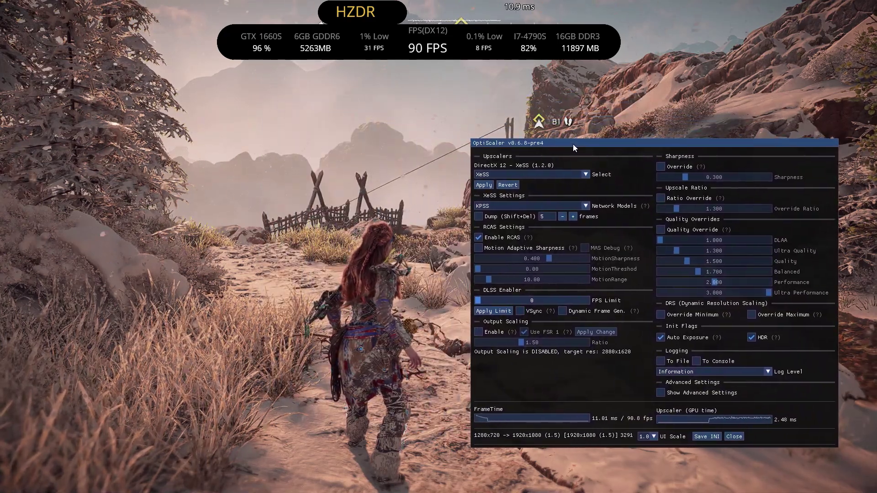
{"action": "left_click", "coordinate": [541, 173]}
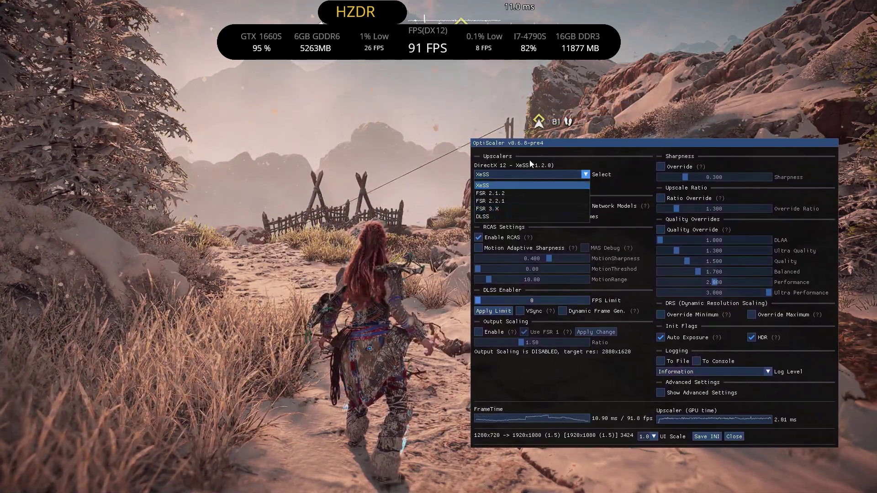
{"action": "left_click", "coordinate": [486, 209]}
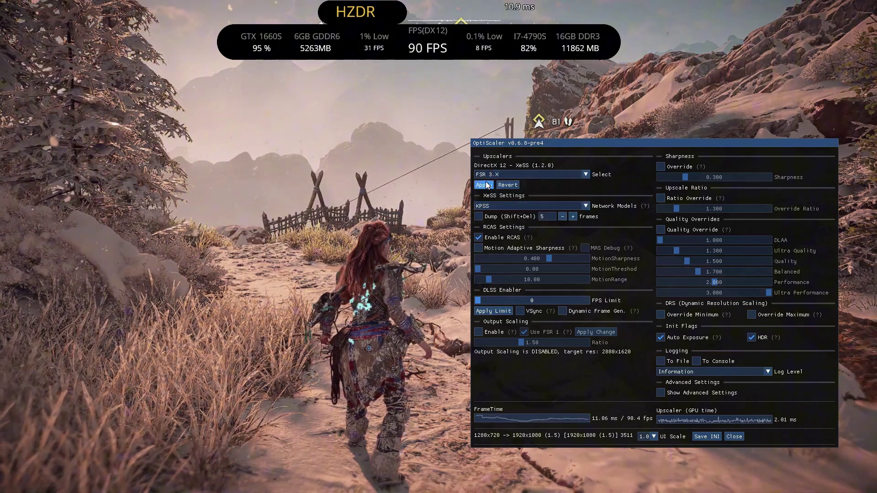
{"action": "left_click", "coordinate": [483, 185]}
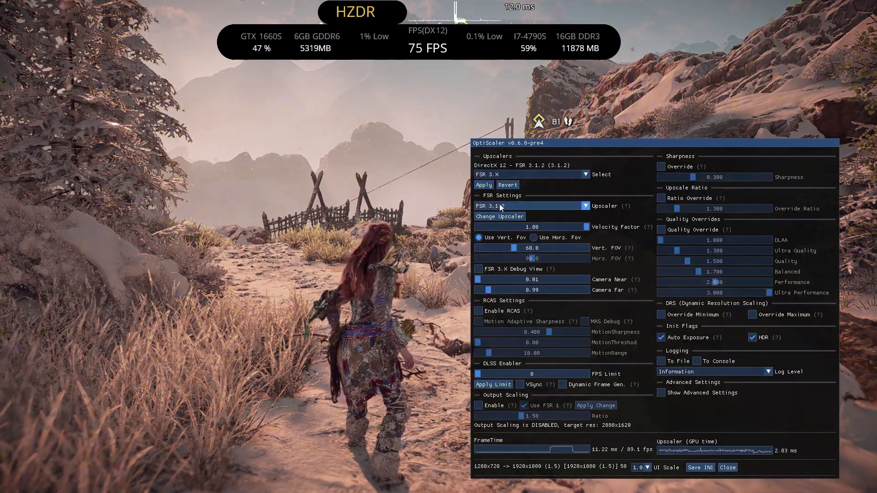
Enable RCAS and Motion Adaptive Sharpness, and override the sharpness with a value of 0.497
{"action": "left_click", "coordinate": [479, 311]}
{"action": "left_click", "coordinate": [478, 322]}
{"action": "left_click", "coordinate": [661, 166]}
{"action": "left_click", "coordinate": [687, 178]}
{"action": "left_click_drag", "start_coordinate": [686, 178], "coordinate": [703, 179]}
Enable Quality Override with a Quality ratio of 1.307, then save the INI and close the OptiScaler overlay
{"action": "left_click_drag", "start_coordinate": [717, 144], "coordinate": [683, 112]}
{"action": "left_click", "coordinate": [627, 198]}
{"action": "left_click_drag", "start_coordinate": [653, 229], "coordinate": [643, 229]}
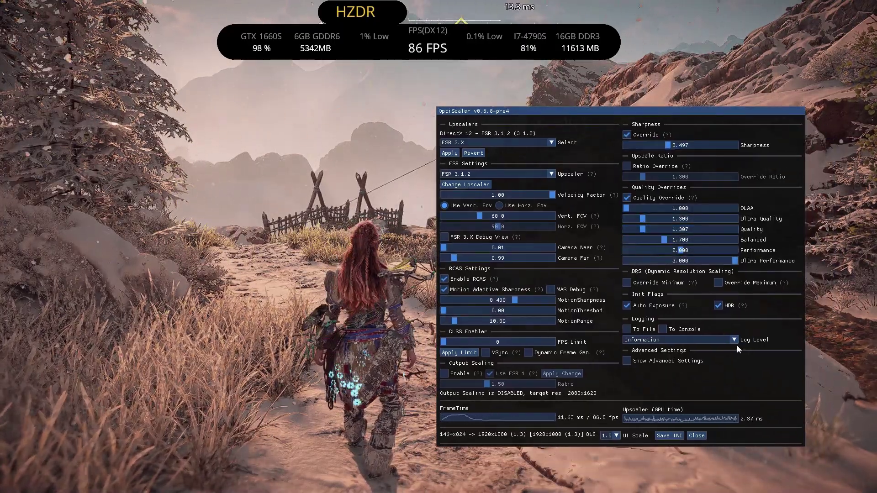
{"action": "left_click_drag", "start_coordinate": [615, 281], "coordinate": [622, 264]}
{"action": "left_click", "coordinate": [676, 419]}
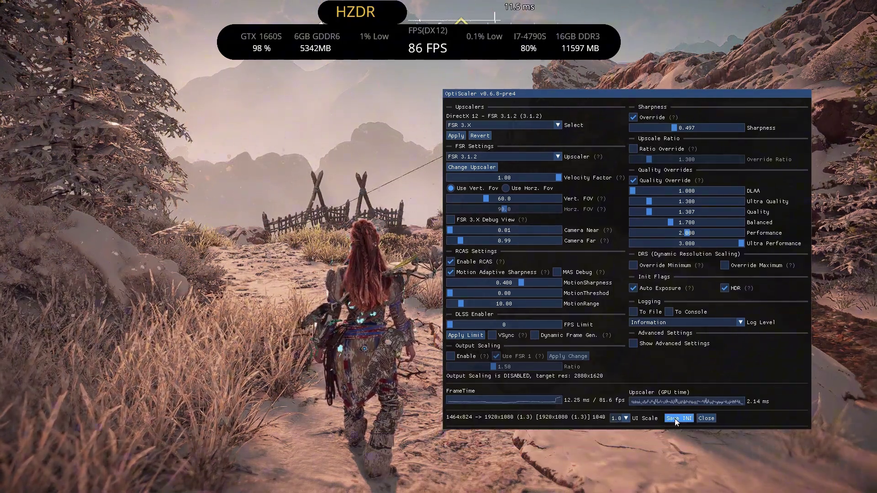
{"action": "left_click", "coordinate": [704, 419]}
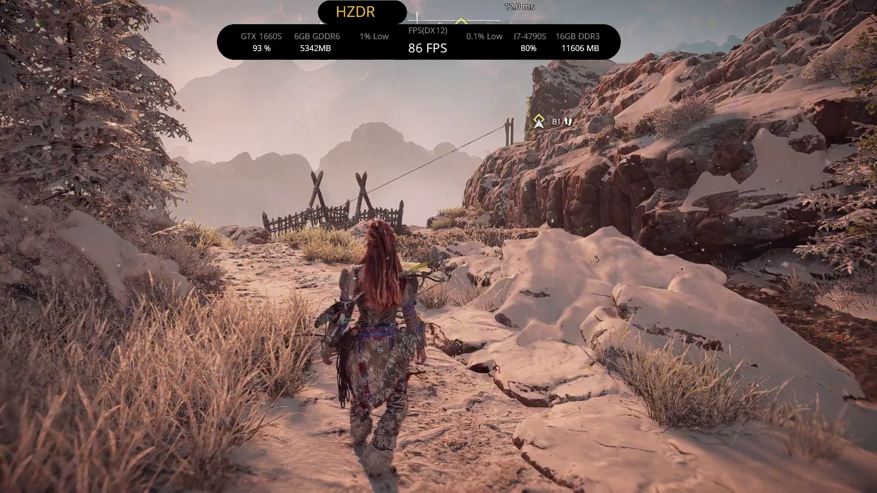
Move ahead in the game, apply DLSS as the OptiScaler upscaler, and set the Quality override ratio to about 1.5
{"action": "key", "text": "w"}
{"action": "key", "text": "ctrl"}
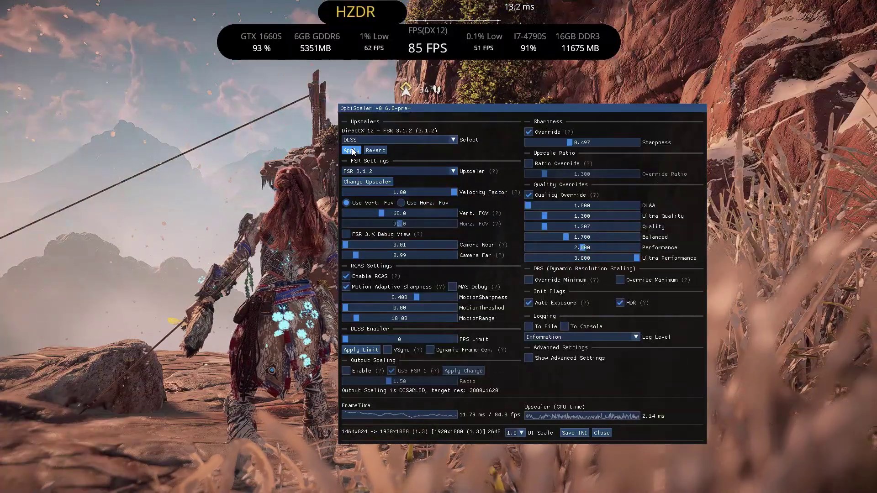
{"action": "left_click", "coordinate": [351, 151]}
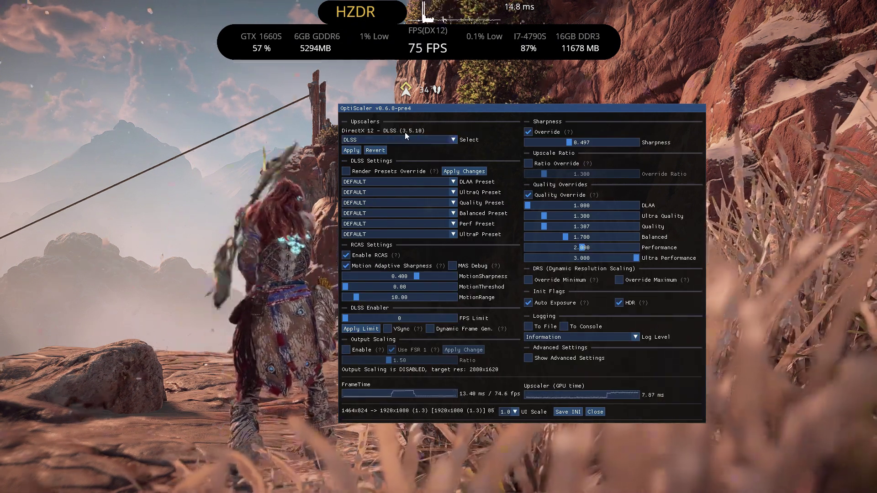
{"action": "left_click_drag", "start_coordinate": [544, 227], "coordinate": [555, 226]}
Apply XeSS as the OptiScaler upscaler, close the overlay and run toward the torch-lit cliff to try it out
{"action": "left_click", "coordinate": [399, 141]}
{"action": "left_click", "coordinate": [399, 150]}
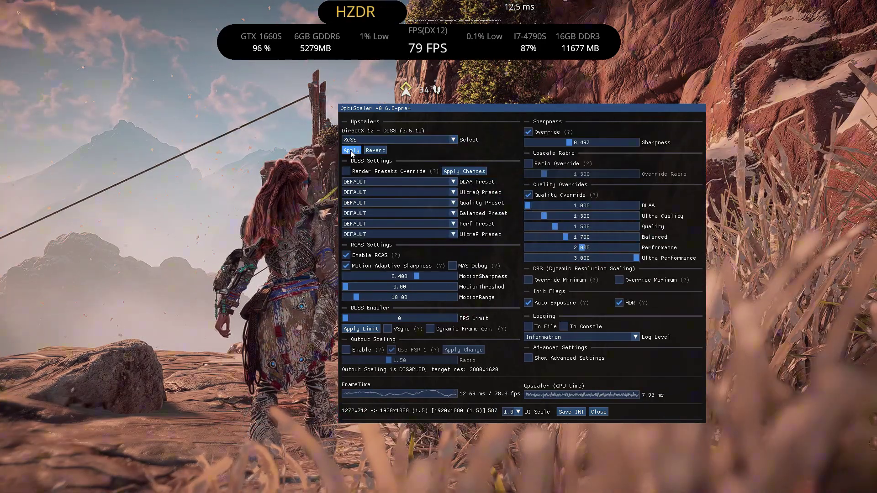
{"action": "left_click", "coordinate": [352, 151]}
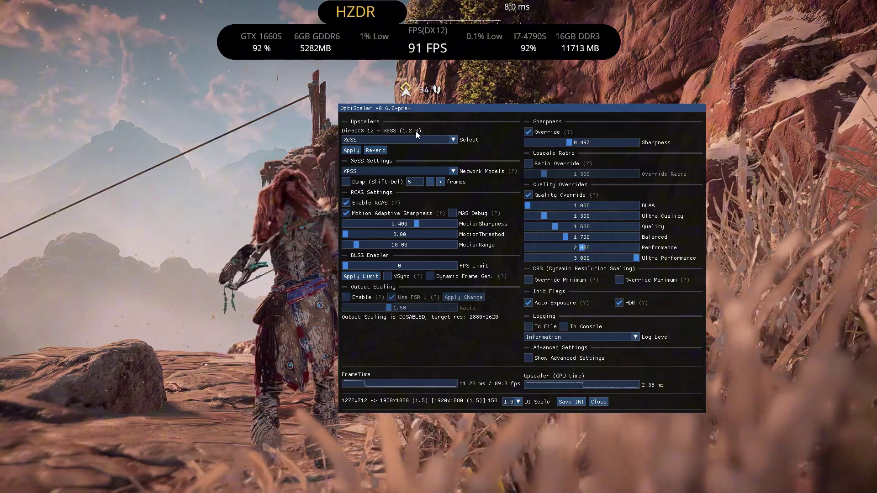
{"action": "left_click", "coordinate": [598, 402]}
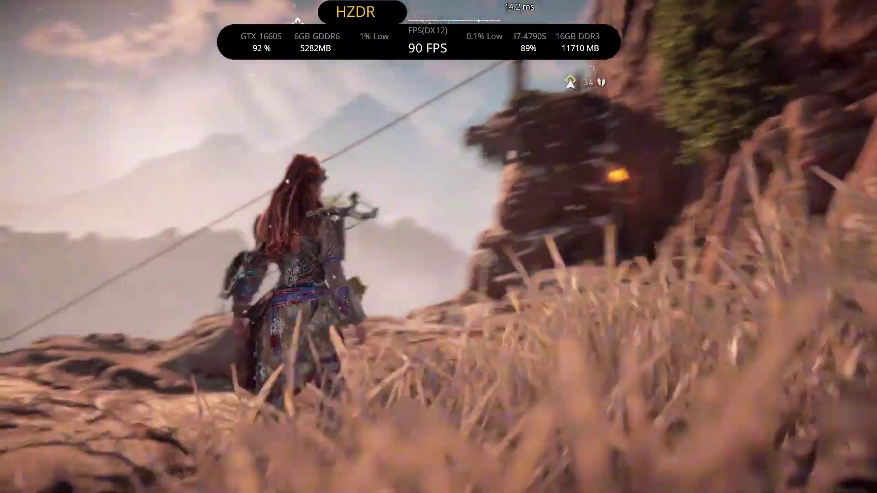
{"action": "key", "text": "w"}
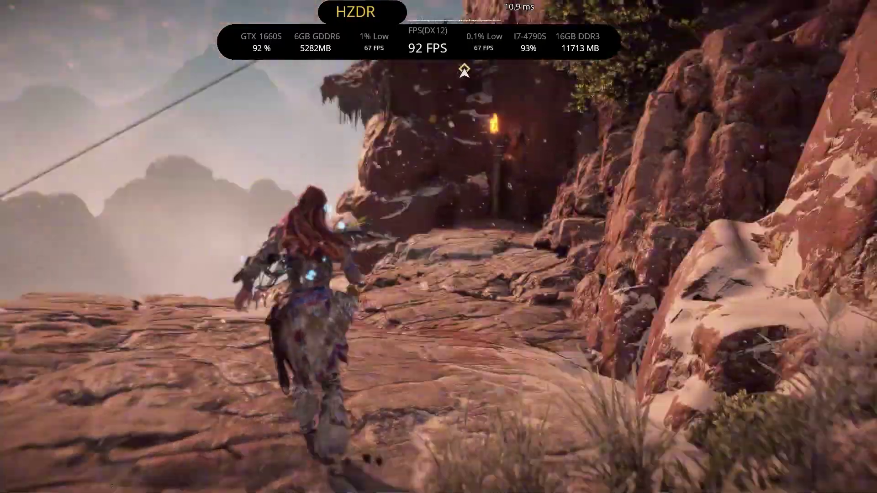
{"action": "key", "text": "w"}
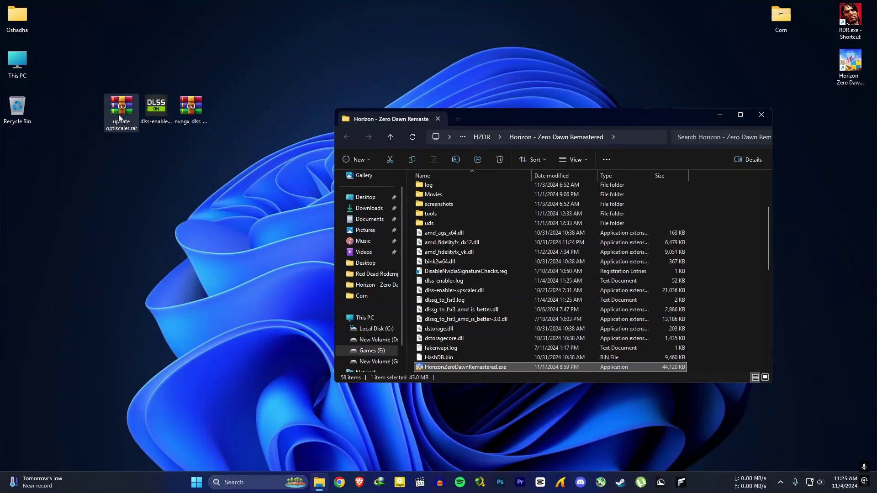
Extract dlss-enabler-upscaler.dll from update optiscaler.rar into the Horizon - Zero Dawn Remastered folder, replacing the existing file, and close the archive
{"action": "double_click", "coordinate": [119, 113]}
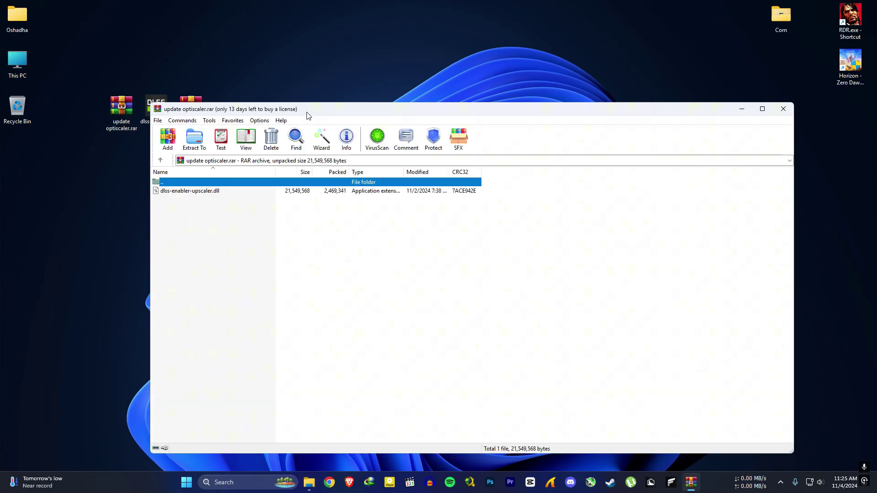
{"action": "left_click_drag", "start_coordinate": [309, 116], "coordinate": [560, 277]}
{"action": "left_click", "coordinate": [505, 123]}
{"action": "left_click_drag", "start_coordinate": [505, 122], "coordinate": [191, 86]}
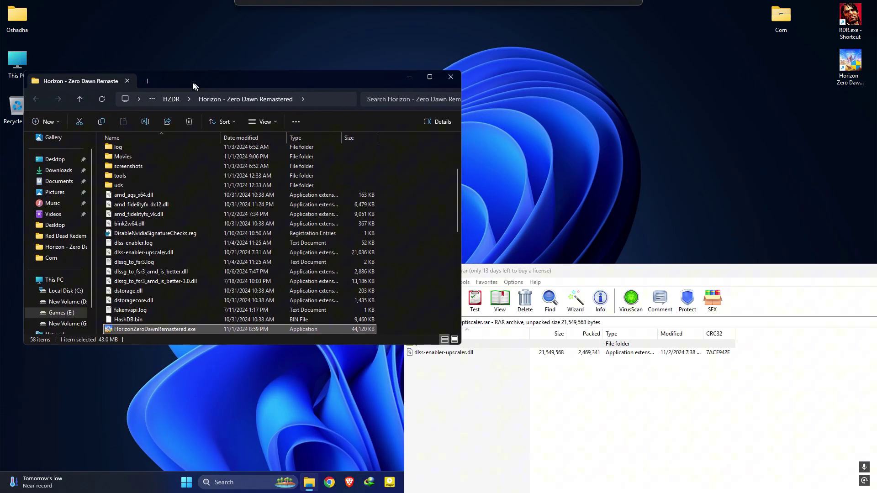
{"action": "left_click_drag", "start_coordinate": [560, 271], "coordinate": [721, 96]}
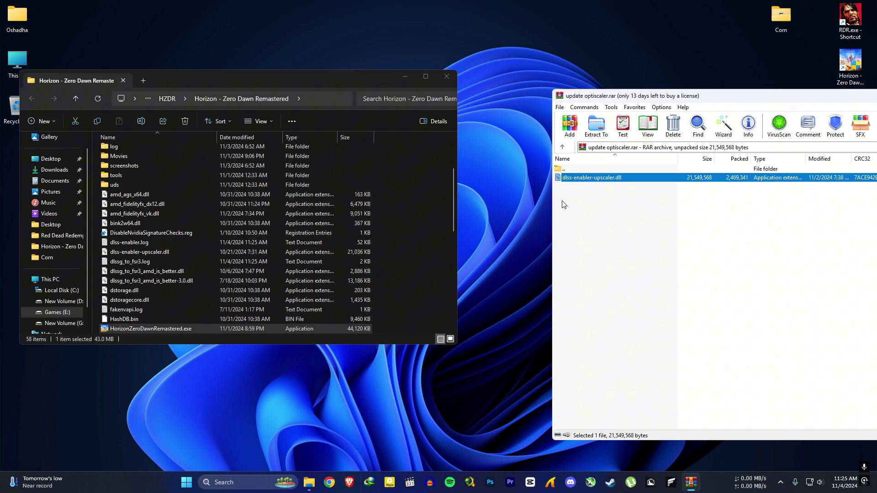
{"action": "left_click_drag", "start_coordinate": [471, 226], "coordinate": [407, 231]}
{"action": "left_click", "coordinate": [426, 180]}
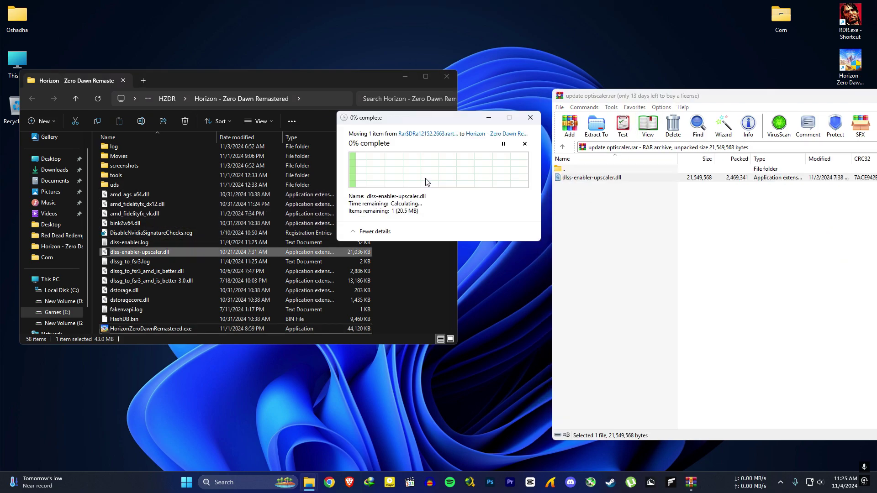
{"action": "left_click_drag", "start_coordinate": [776, 96], "coordinate": [421, 112]}
{"action": "left_click", "coordinate": [821, 108]}
Extract nvngx_dlss.dll from nvngx_dlss_3.7.20.zip into the Horizon - Zero Dawn Remastered folder, replacing the existing file
{"action": "left_click_drag", "start_coordinate": [274, 81], "coordinate": [585, 95]}
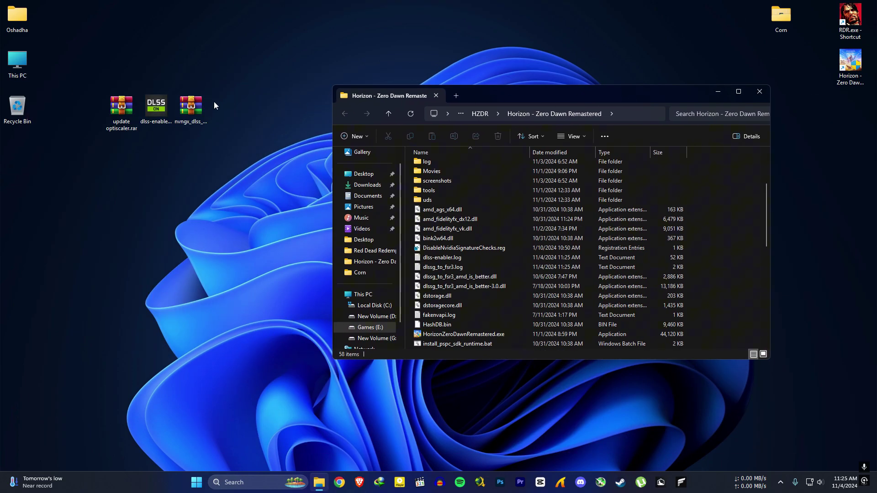
{"action": "double_click", "coordinate": [190, 106]}
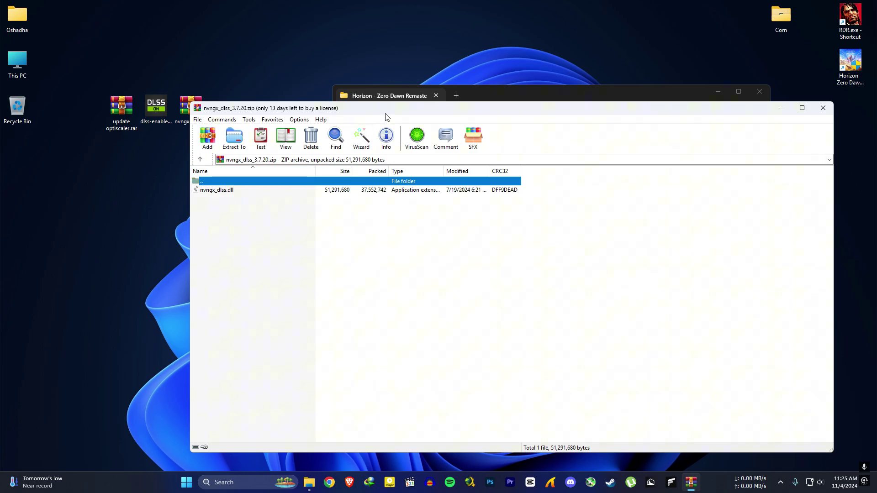
{"action": "left_click_drag", "start_coordinate": [387, 117], "coordinate": [700, 137]}
{"action": "left_click_drag", "start_coordinate": [593, 96], "coordinate": [276, 106]}
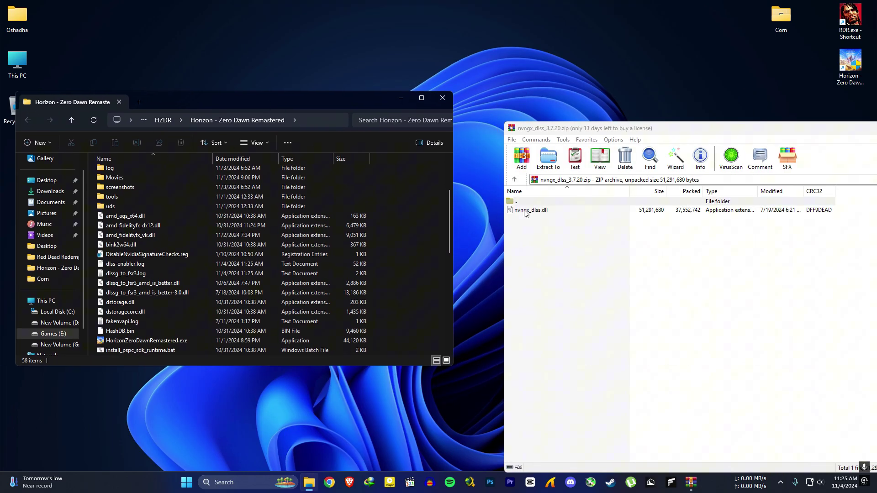
{"action": "left_click_drag", "start_coordinate": [527, 211], "coordinate": [402, 236]}
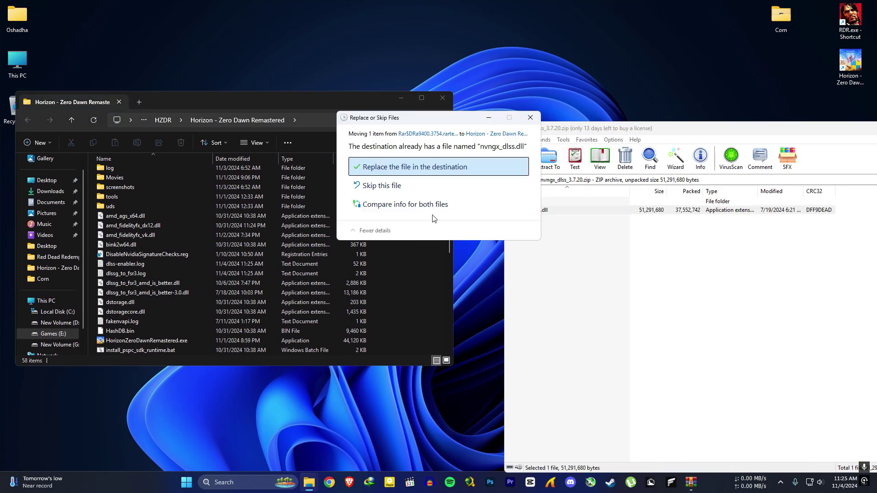
{"action": "left_click", "coordinate": [448, 167]}
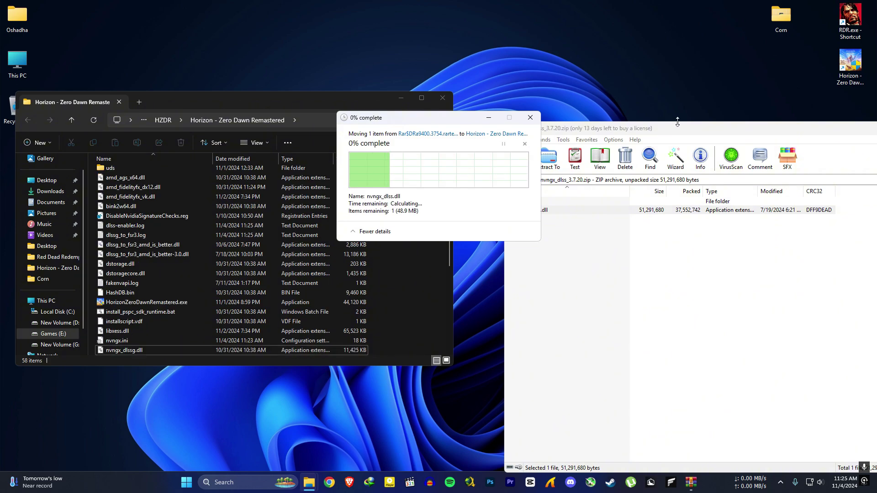
{"action": "double_click", "coordinate": [795, 129]}
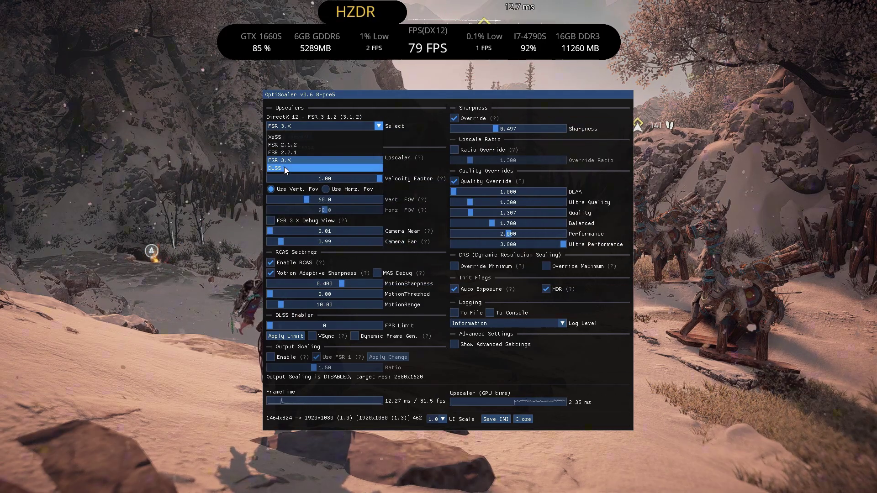
In the game's OptiScaler overlay, apply DLSS as the upscaler, and switch from it to XeSS
{"action": "left_click", "coordinate": [284, 166]}
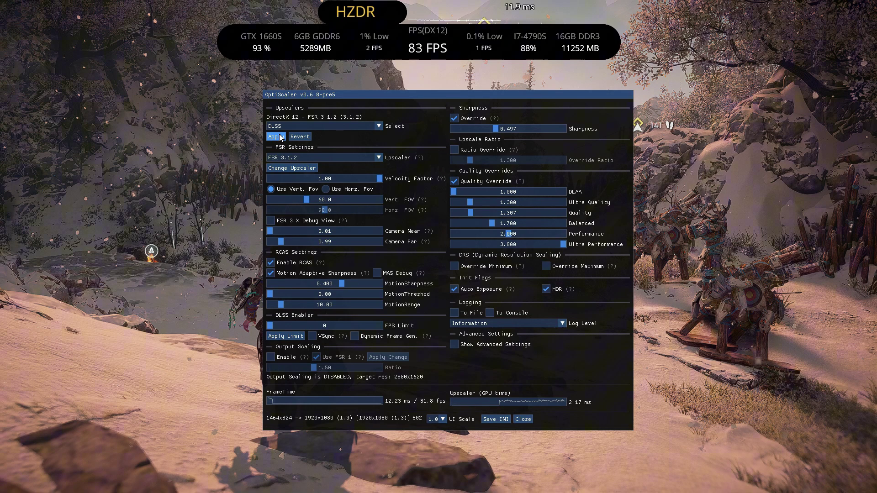
{"action": "left_click", "coordinate": [276, 136]}
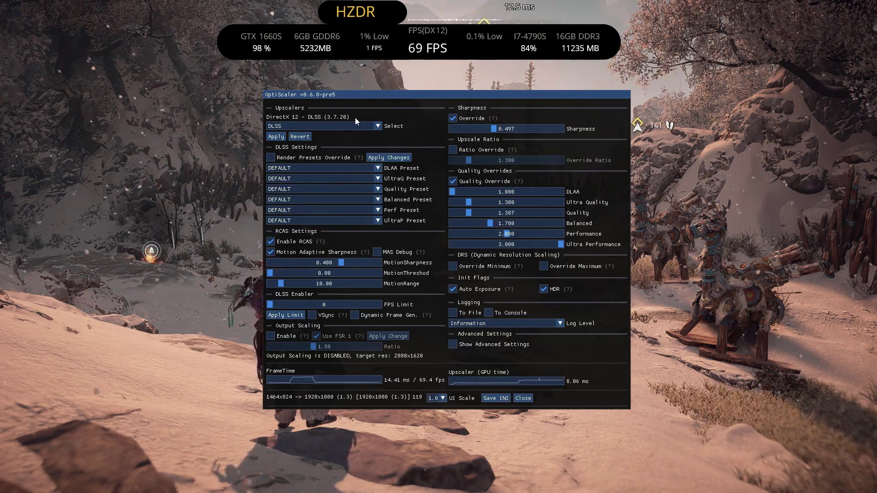
{"action": "left_click", "coordinate": [314, 126]}
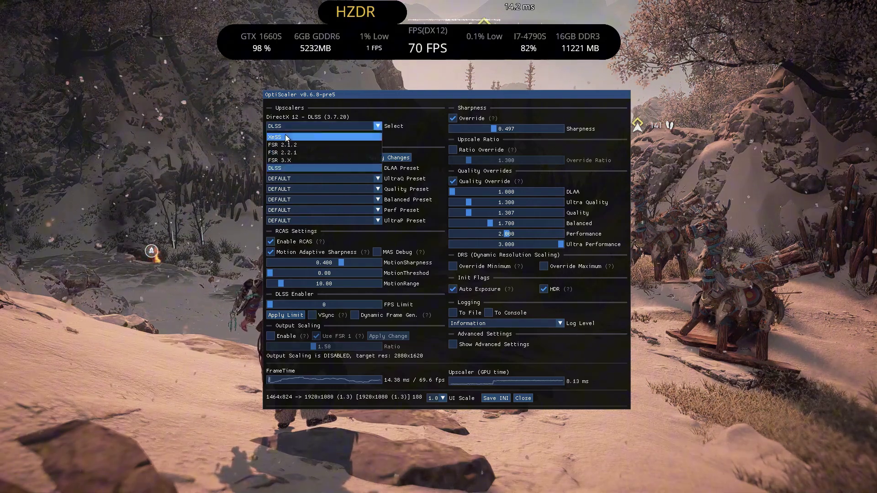
{"action": "left_click", "coordinate": [300, 137]}
{"action": "left_click", "coordinate": [276, 137]}
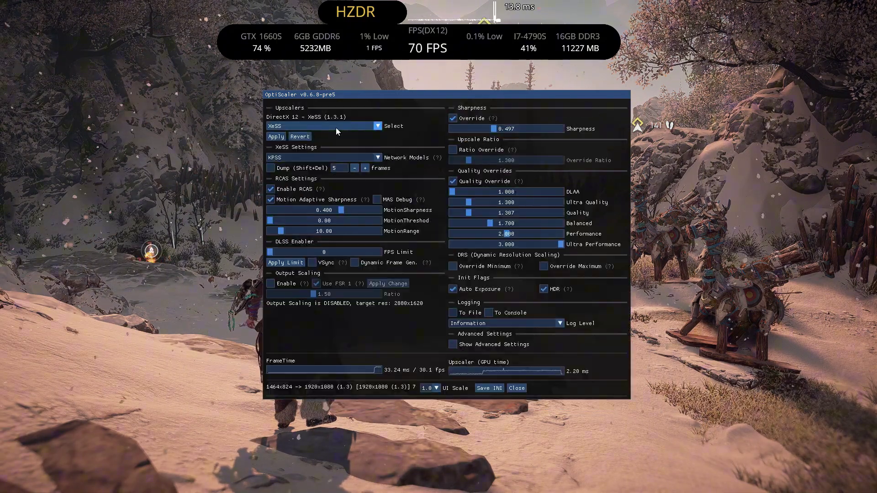